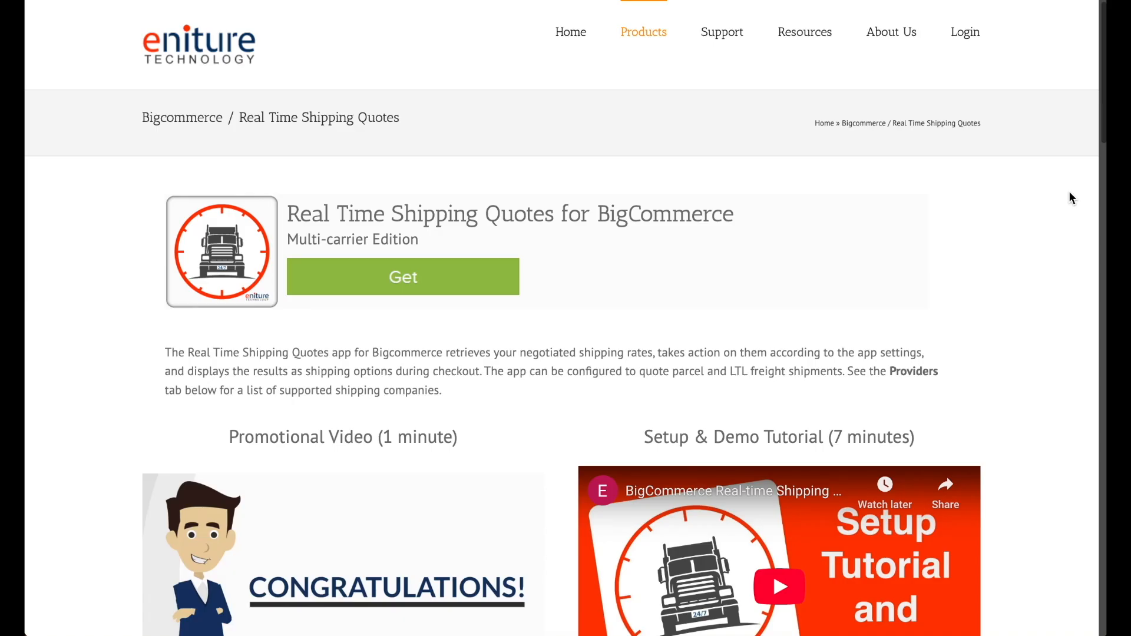
Review the shipping quotes app's plan features on its product page and open its documentation section
scroll(1070, 194, "down", 10)
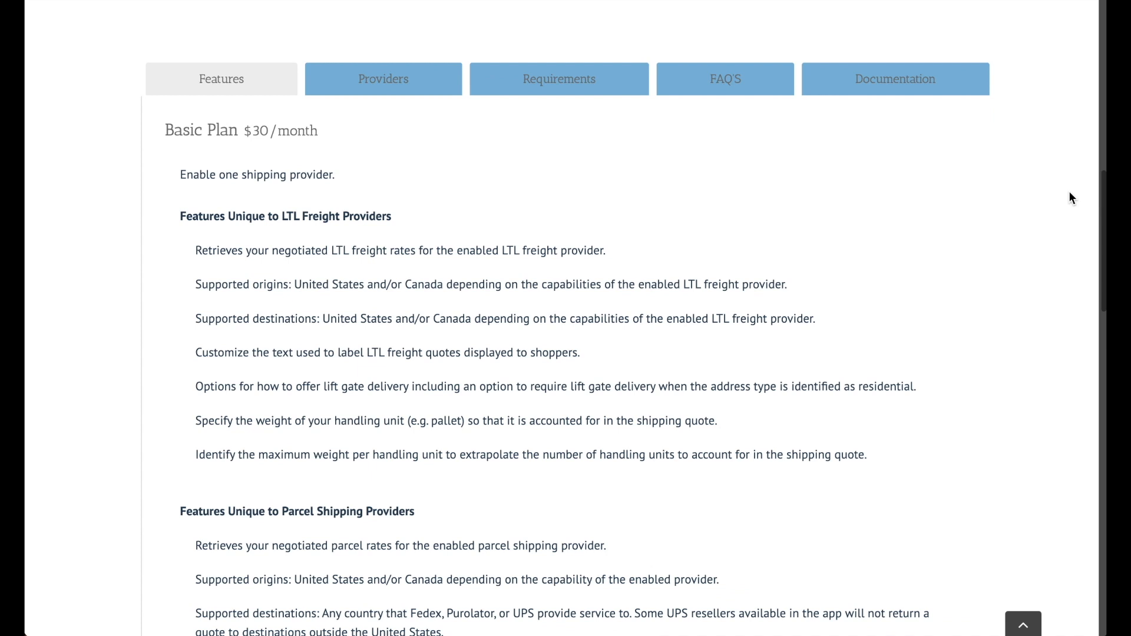
left_click(891, 88)
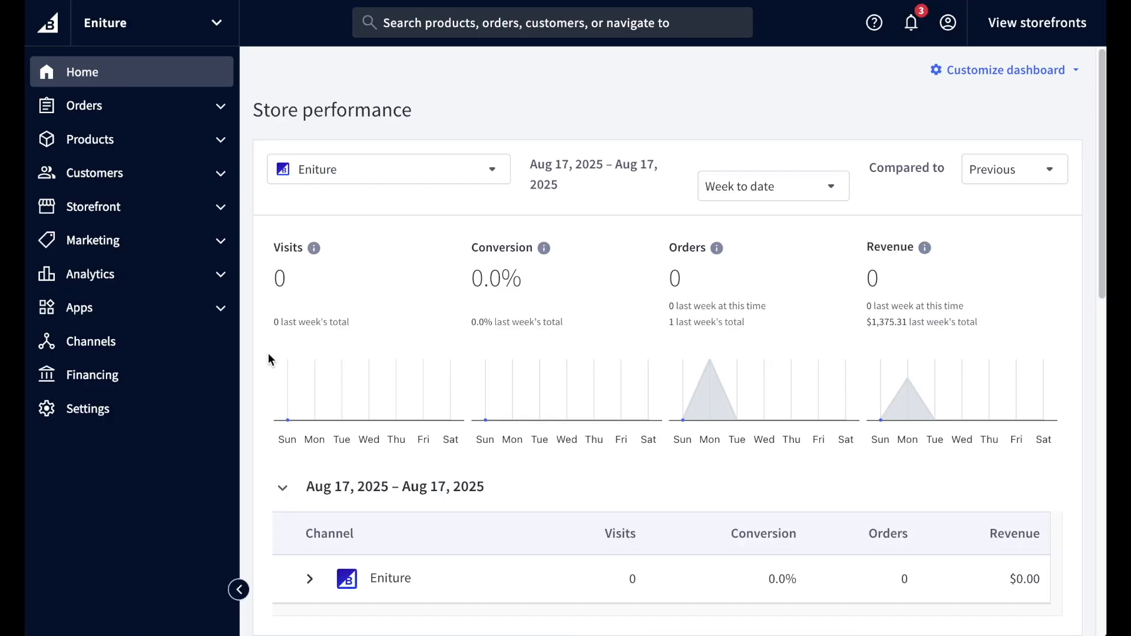
Switch to the BigCommerce store admin and open the App Marketplace from its apps area
left_click(87, 310)
scroll(668, 353, "down", 5)
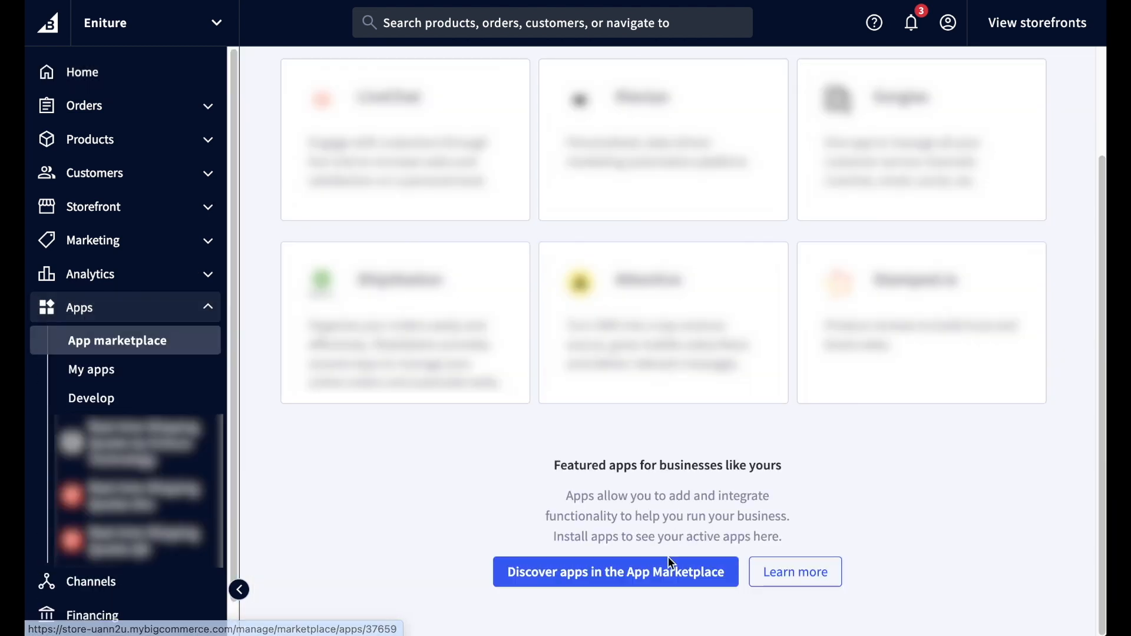
left_click(667, 581)
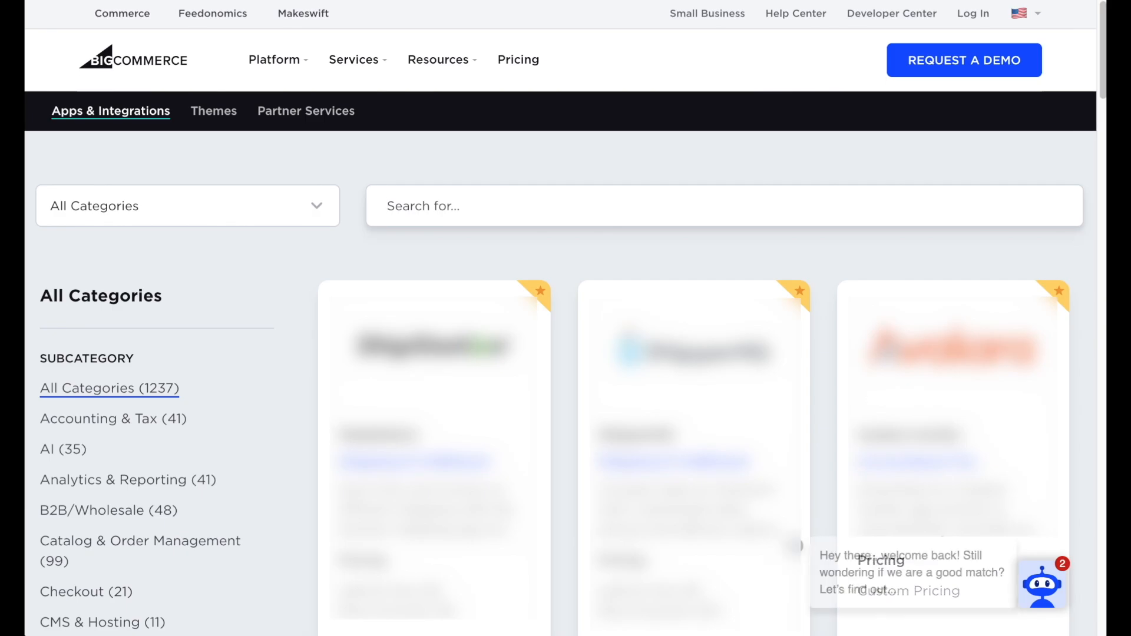
Search the marketplace for "real-tim" and get the Real-time Shipping Quotes by Eniture Technology app
type("real")
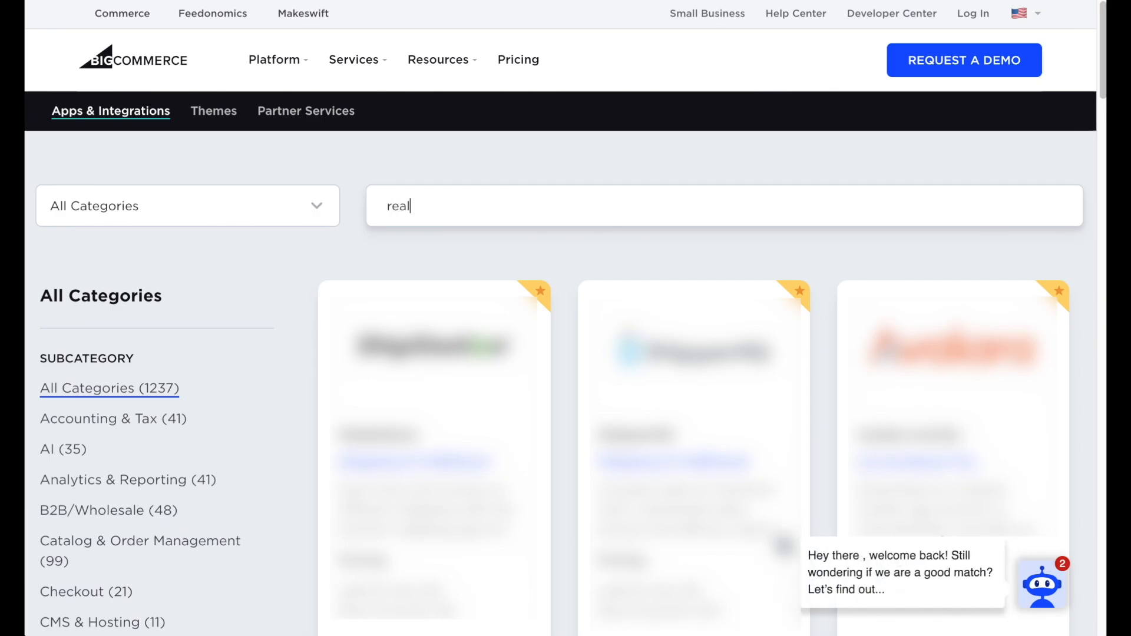
type("-tim")
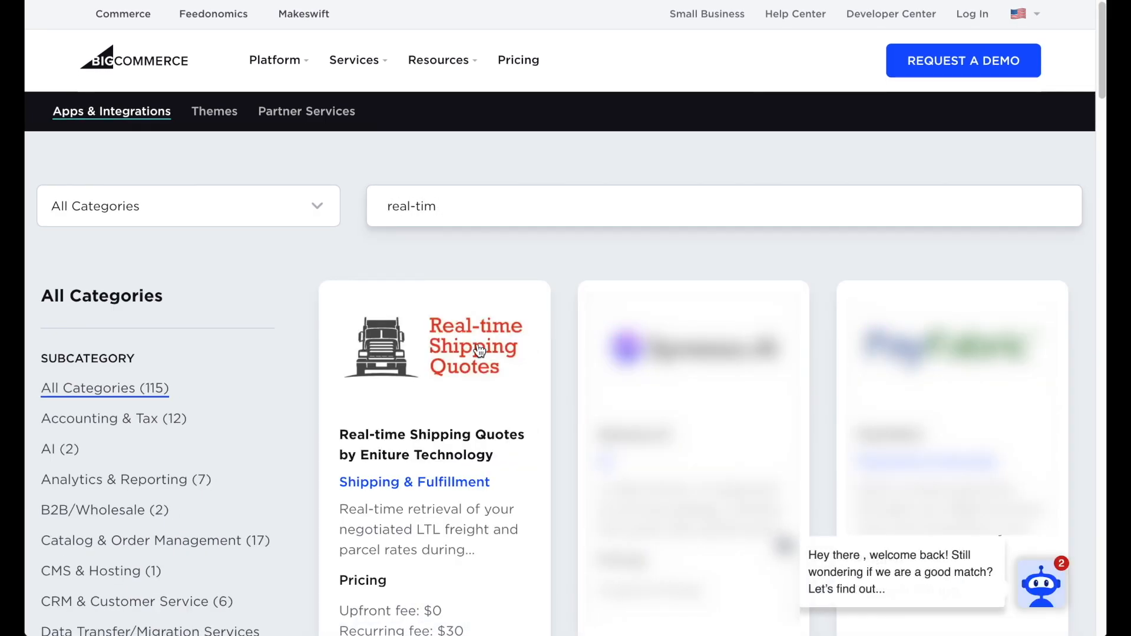
left_click(480, 350)
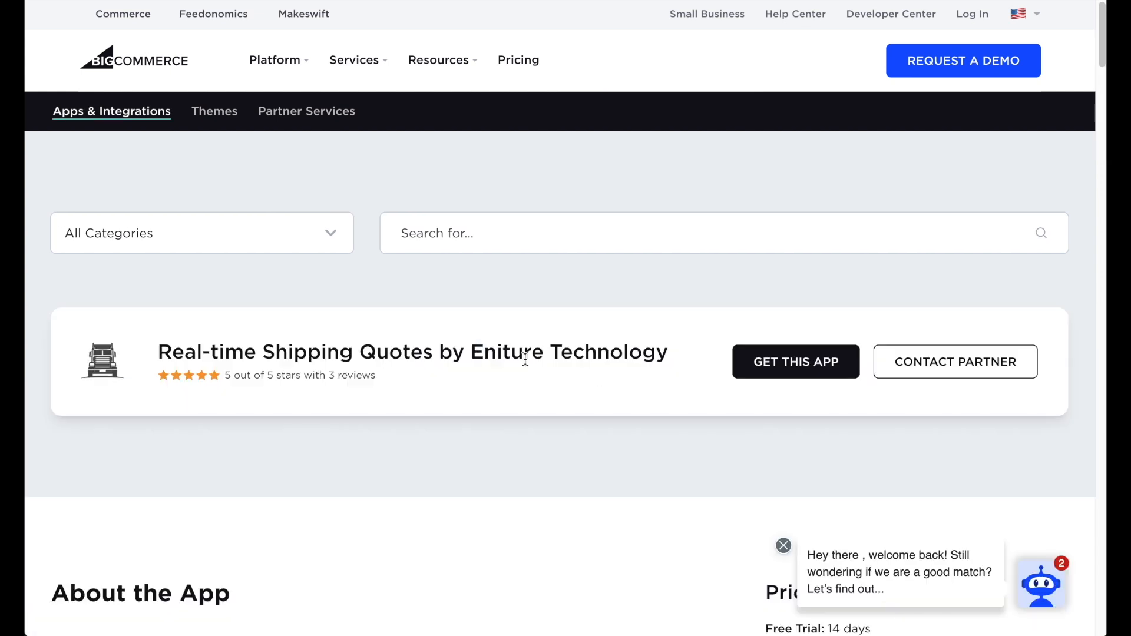
left_click(787, 368)
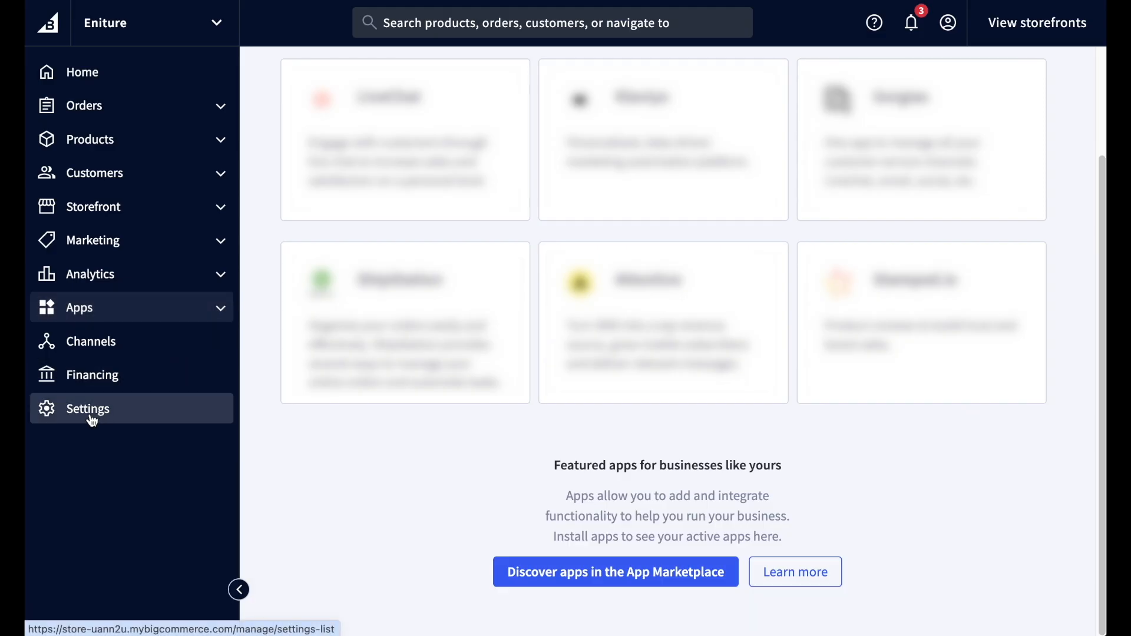
Open the United States shipping zone configuration in the store's shipping settings
left_click(92, 418)
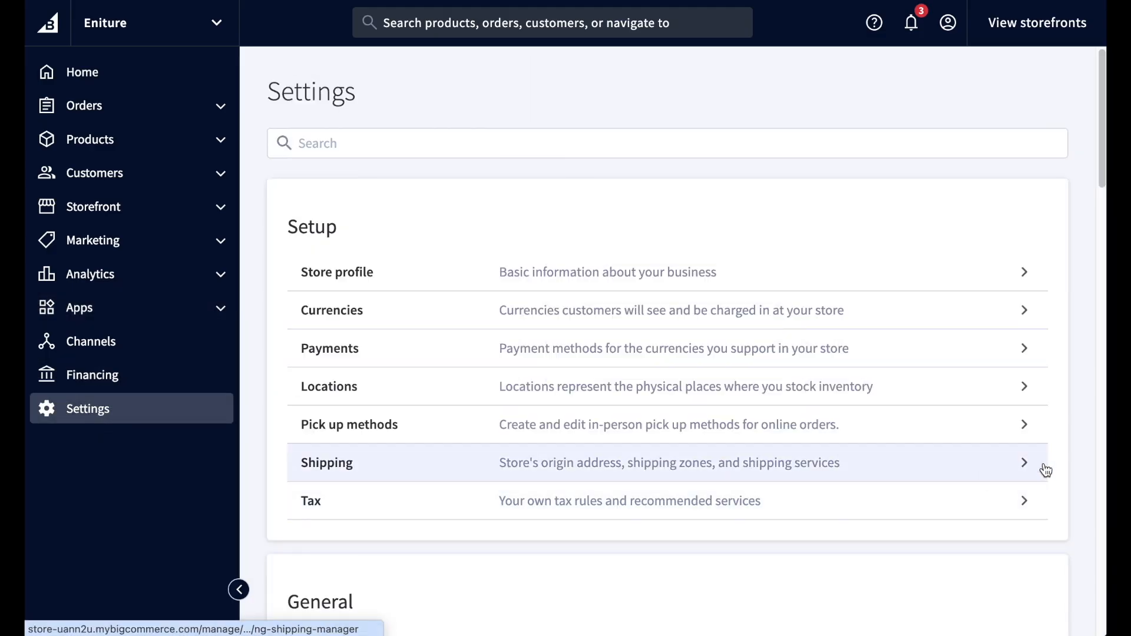
left_click(1024, 464)
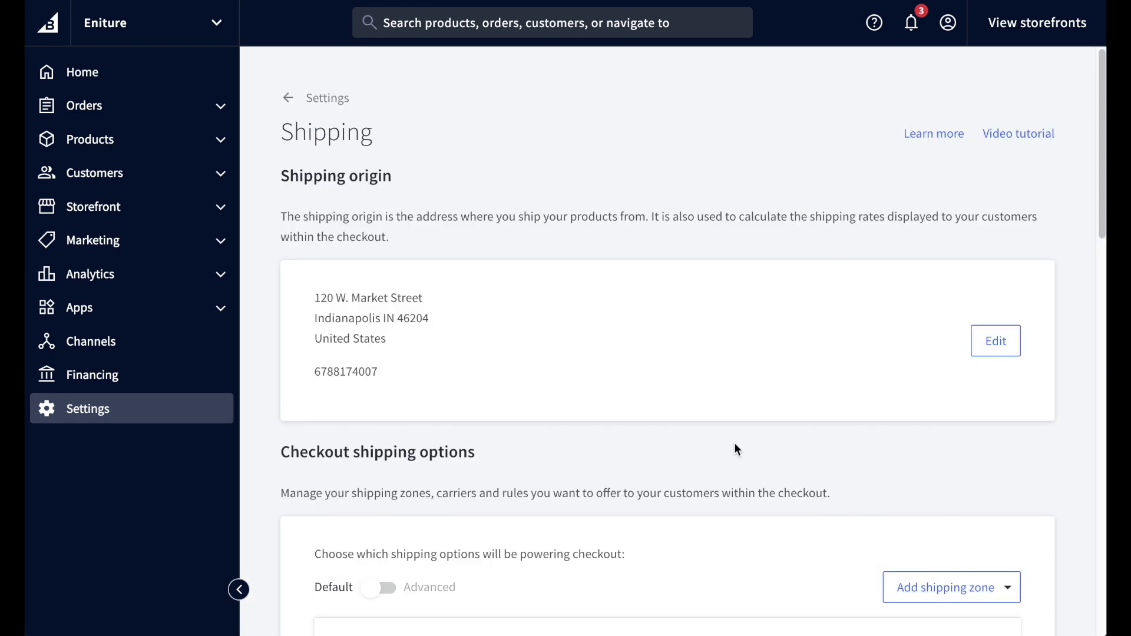
scroll(735, 443, "down", 6)
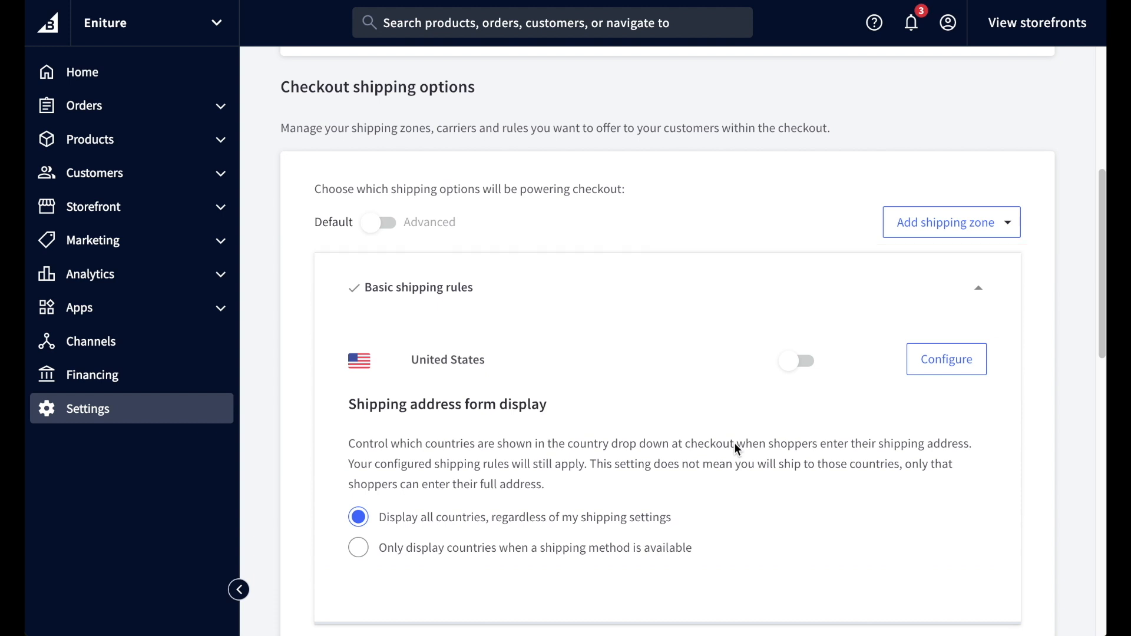
scroll(734, 443, "down", 3)
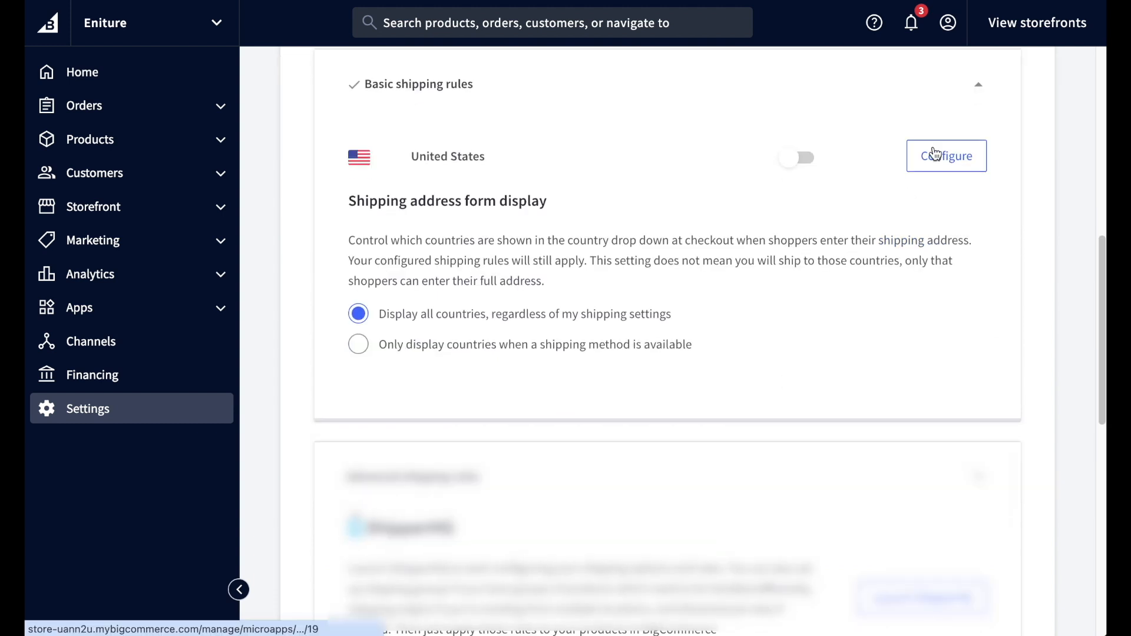
left_click(936, 152)
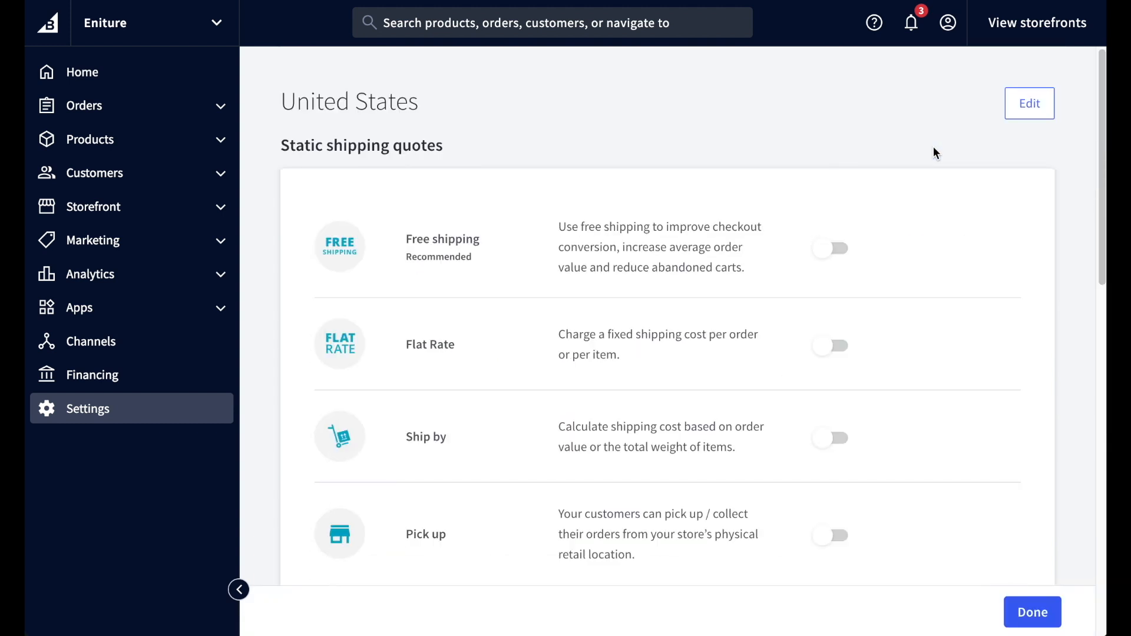
Enable Real-Time Shipping Quotes by Eniture Technology for the United States zone with Show Transit Time on, and finish the zone setup
scroll(942, 287, "down", 8)
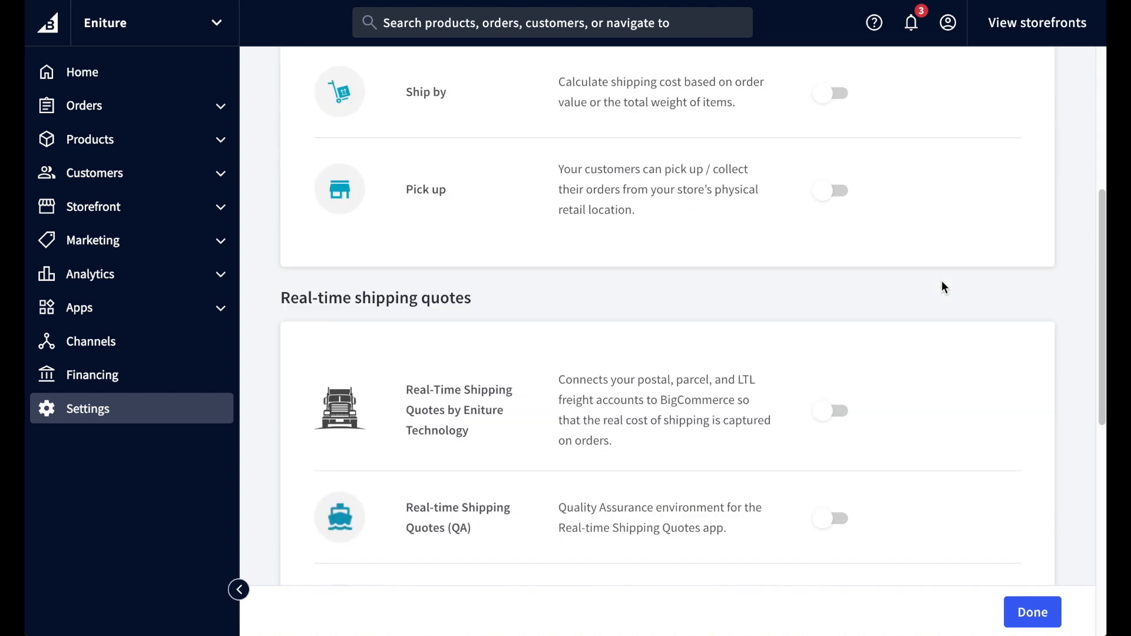
left_click(841, 211)
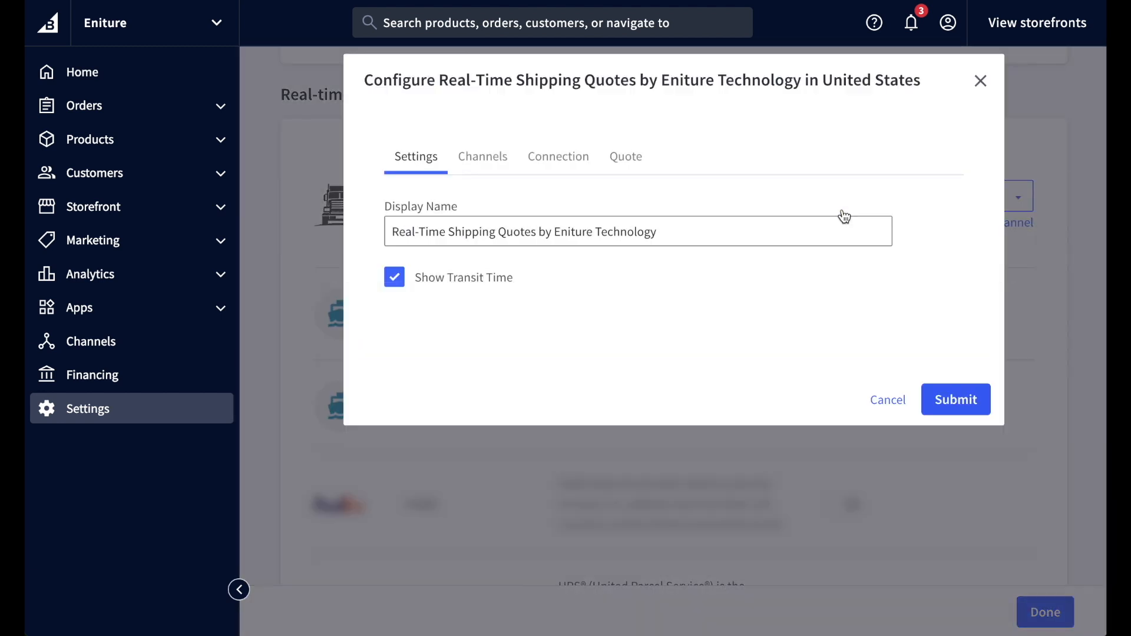
left_click(943, 397)
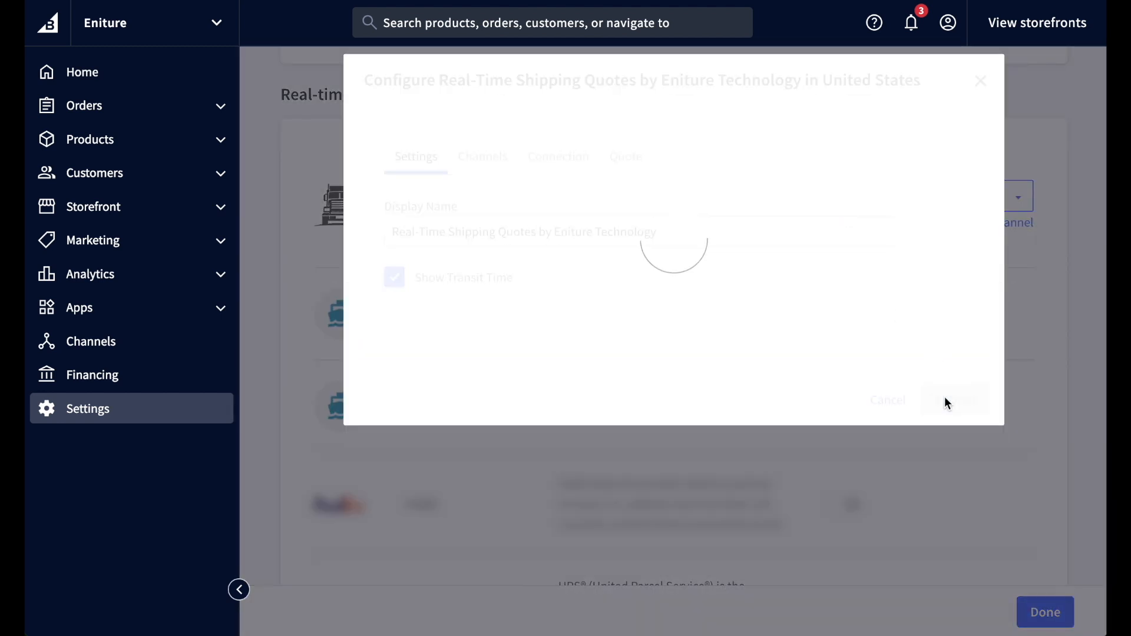
left_click(1031, 613)
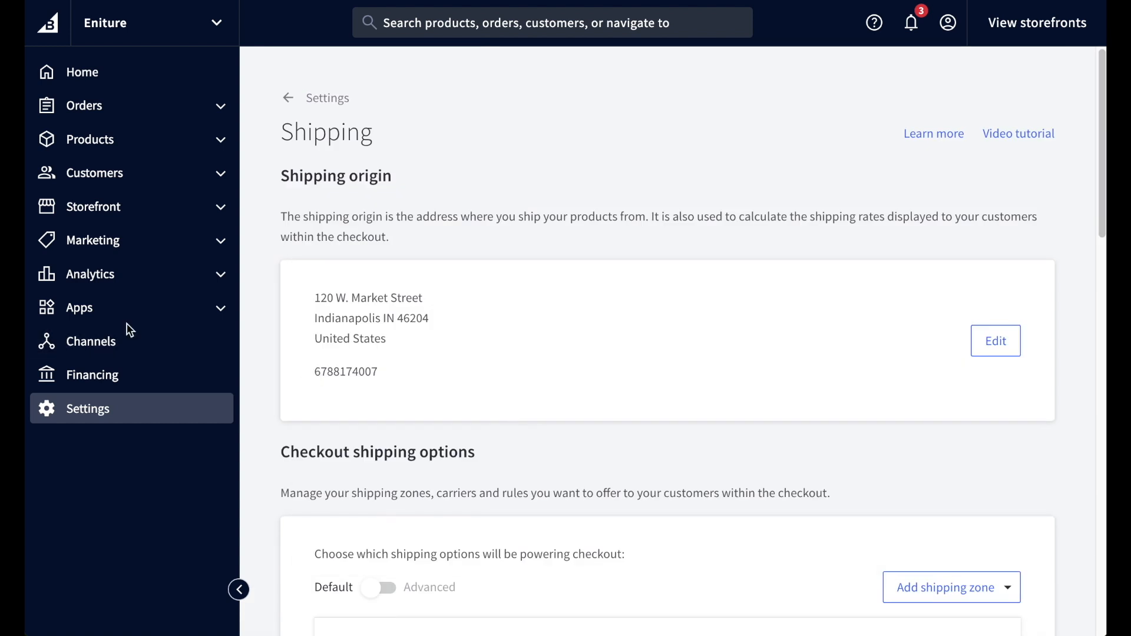
Open the installed Real-time Shipping Quotes by Eniture Technology app and review its subscription plans
left_click(105, 314)
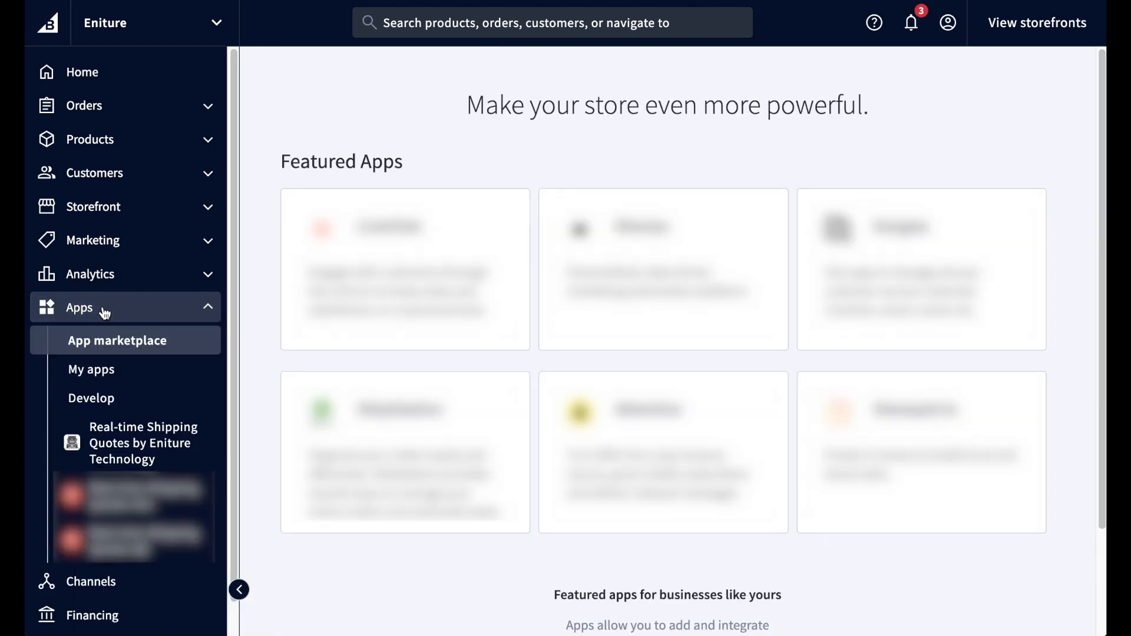
left_click(115, 440)
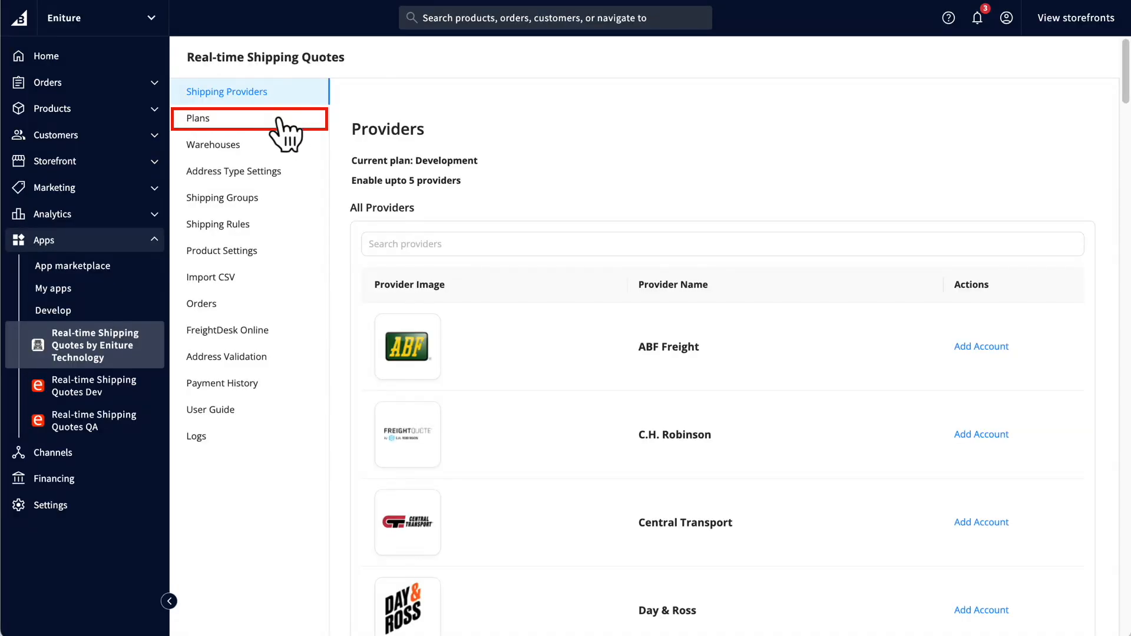
left_click(281, 124)
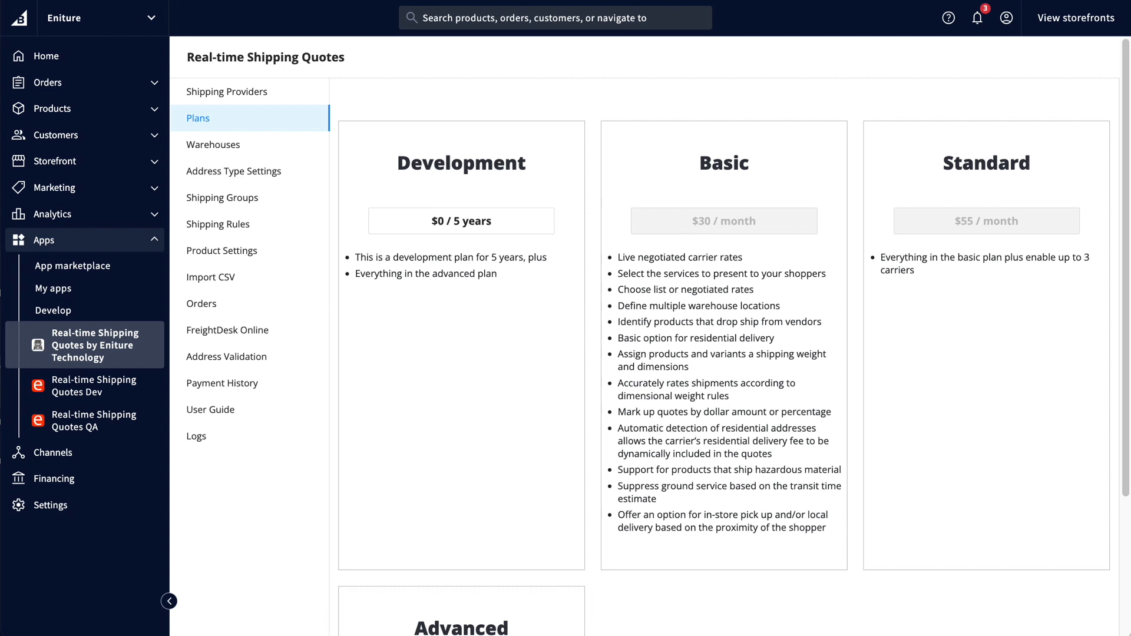
Add an ABF Freight provider account with nickname ABF Freight, its API ID, shipper quotes and rating by weight and freight class, and save
left_click(262, 92)
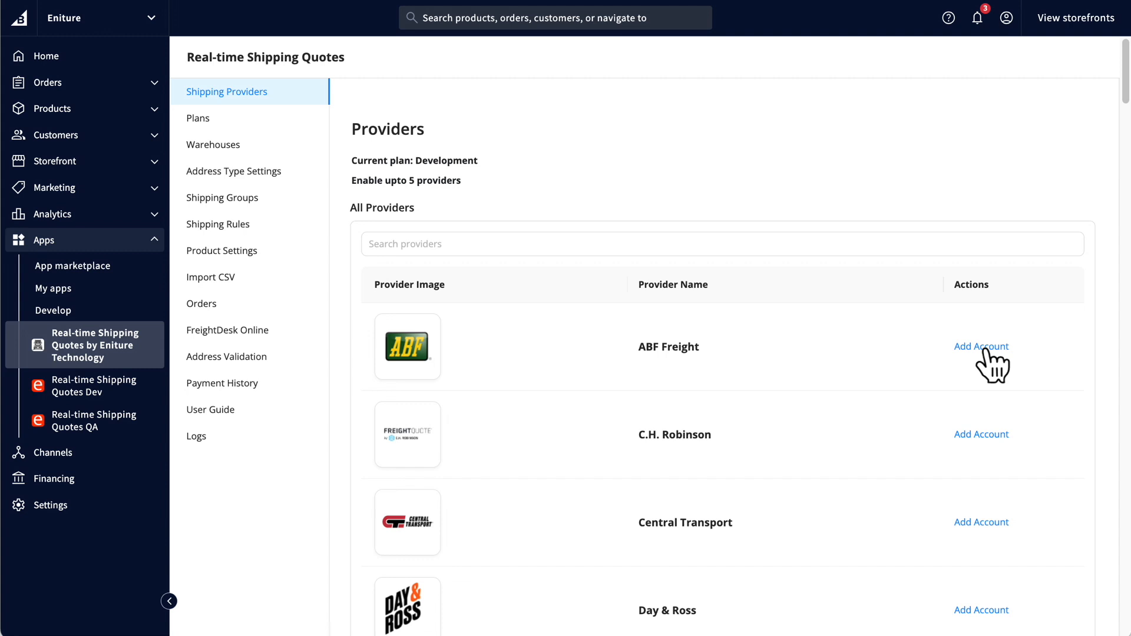
left_click(986, 349)
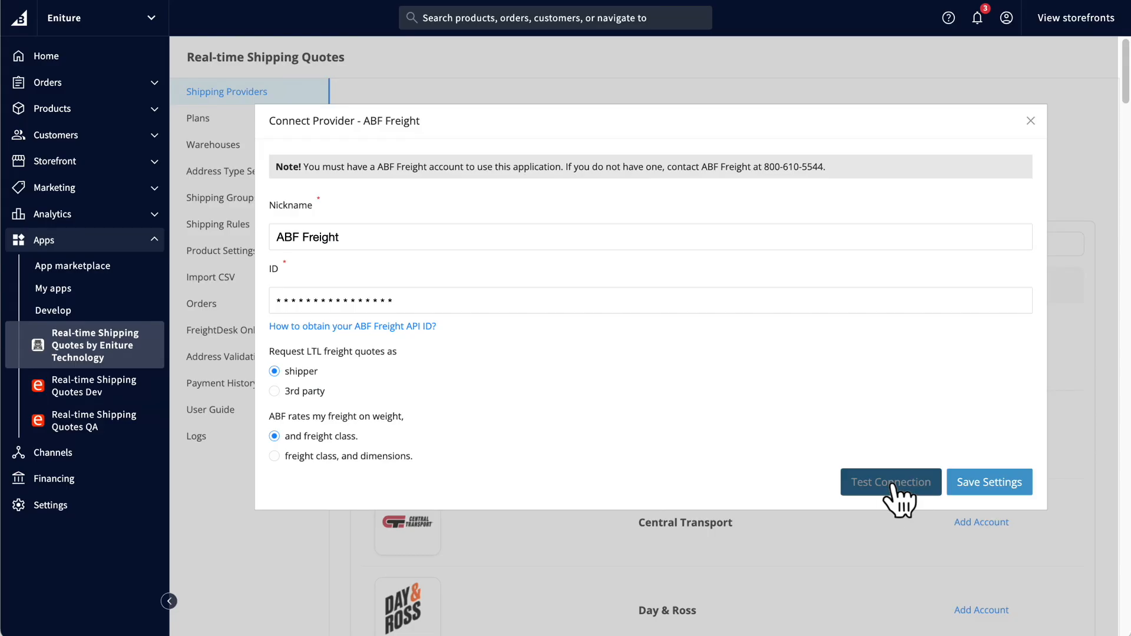
left_click(990, 482)
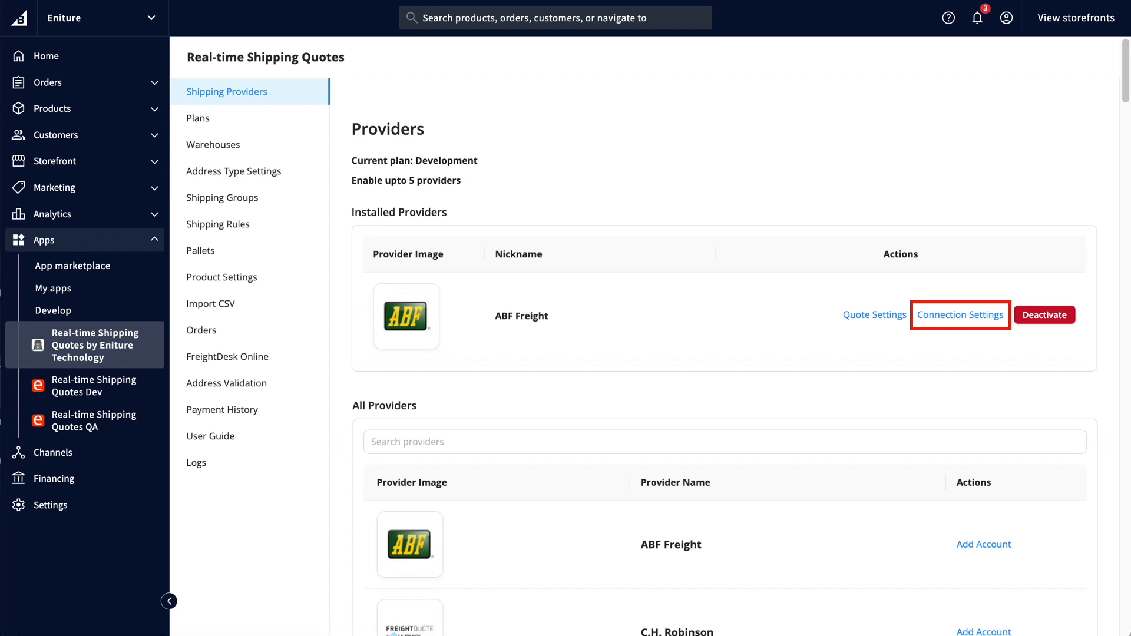
Save ABF Freight's quote settings with label ABF Freight, estimated delivery date, optional lift gate delivery and a 70 lb weight threshold
left_click(871, 317)
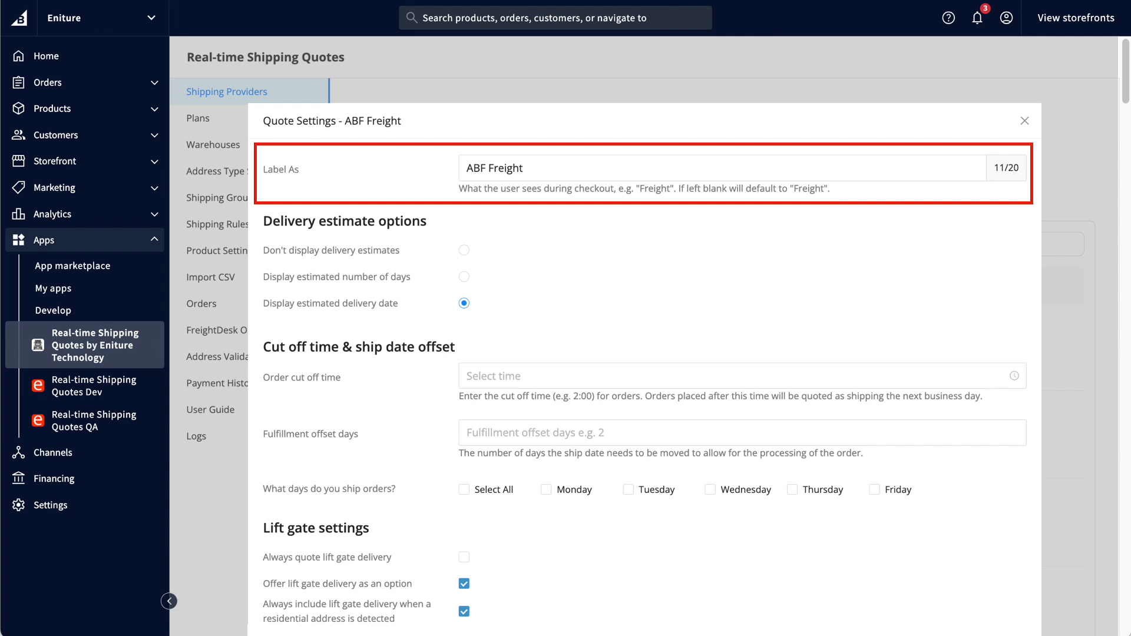
scroll(645, 354, "down", 5)
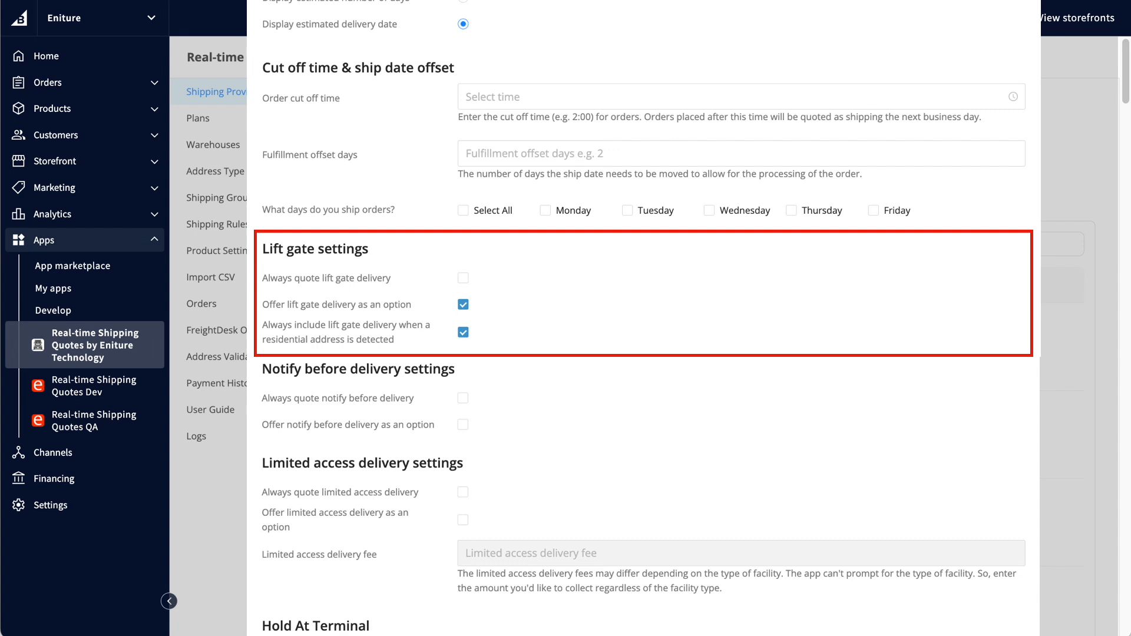
scroll(643, 318, "down", 12)
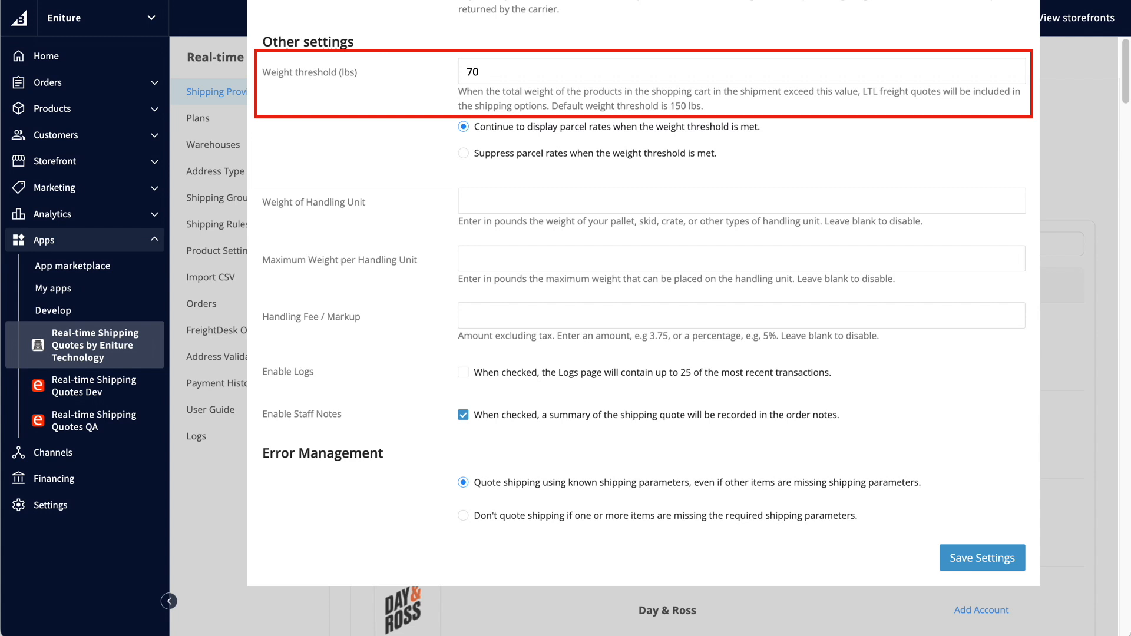
left_click(973, 560)
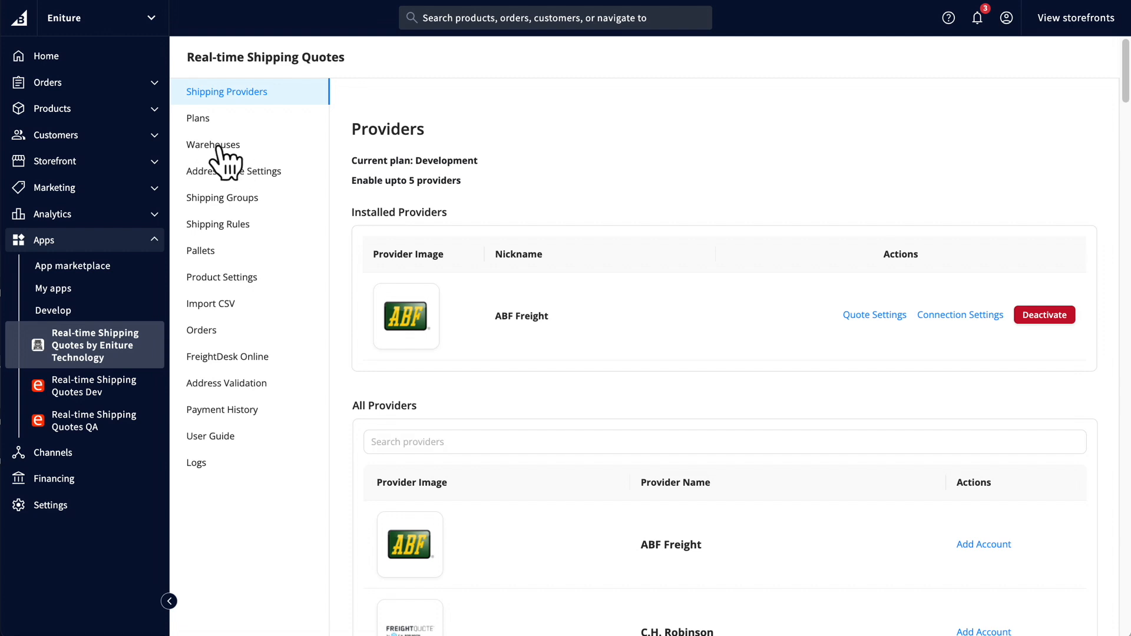
Add a warehouse location with the nickname Warehouse and ZIP code 62563
left_click(218, 148)
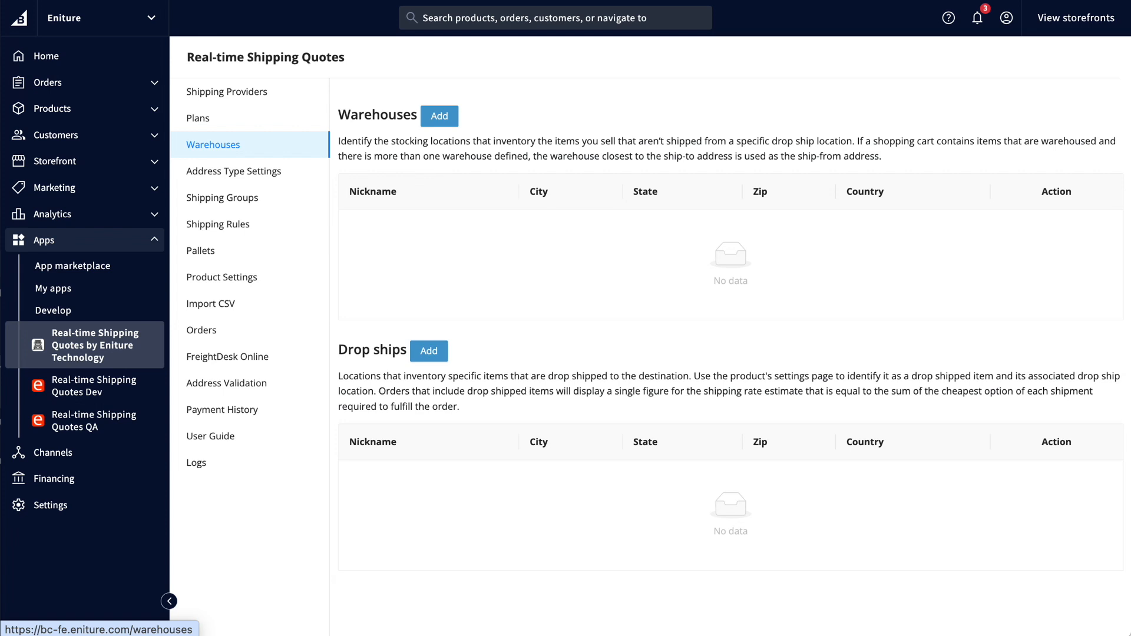
left_click(442, 119)
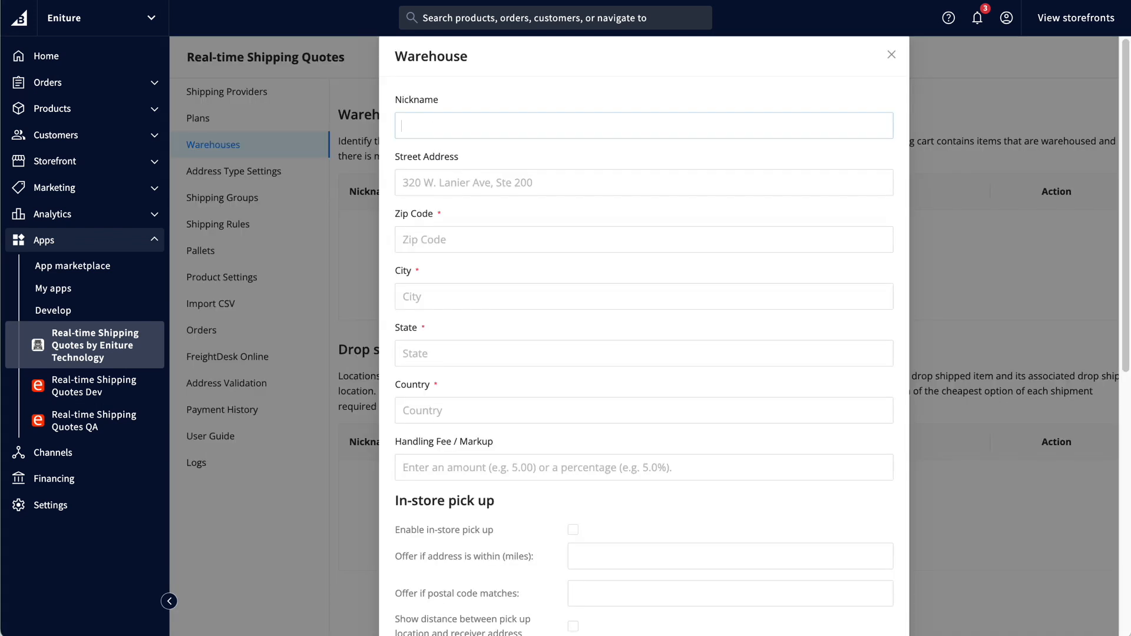
type("Warehouse")
left_click(403, 240)
type("62563")
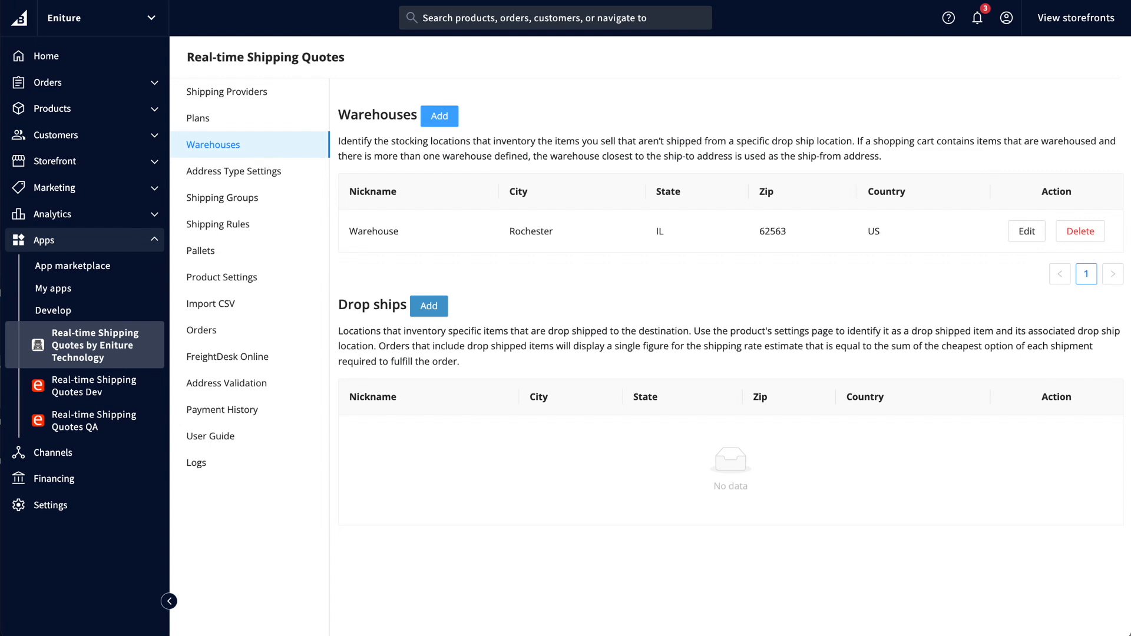
Save the address type settings with the 100/1 Month Development Plan ($0) on auto-renew and residential address auto-detection enabled
left_click(239, 177)
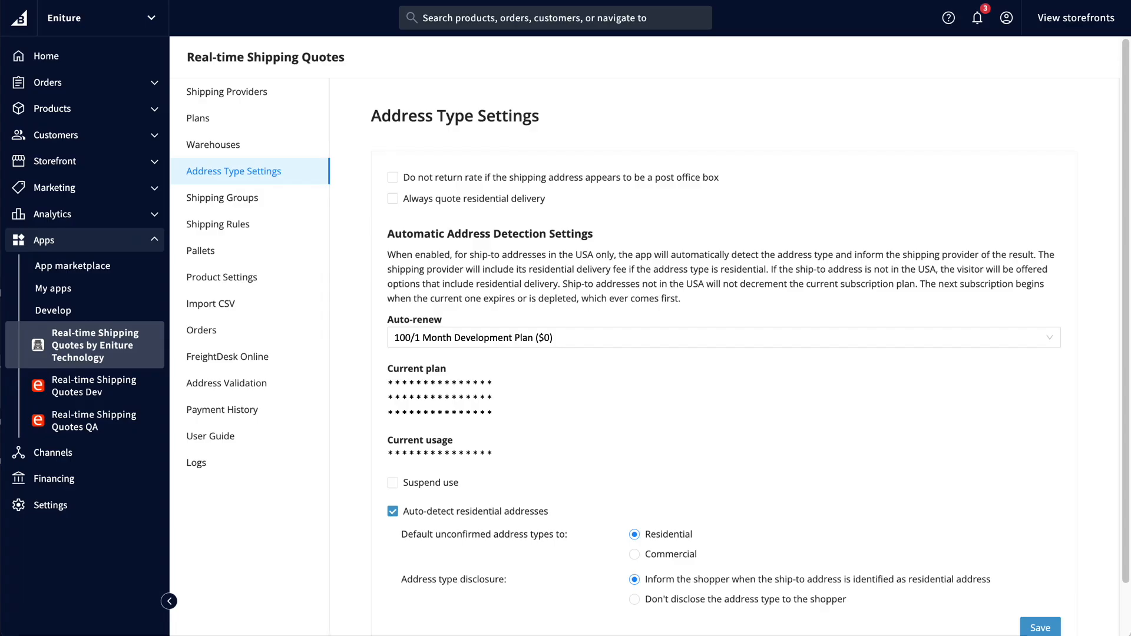
left_click(723, 338)
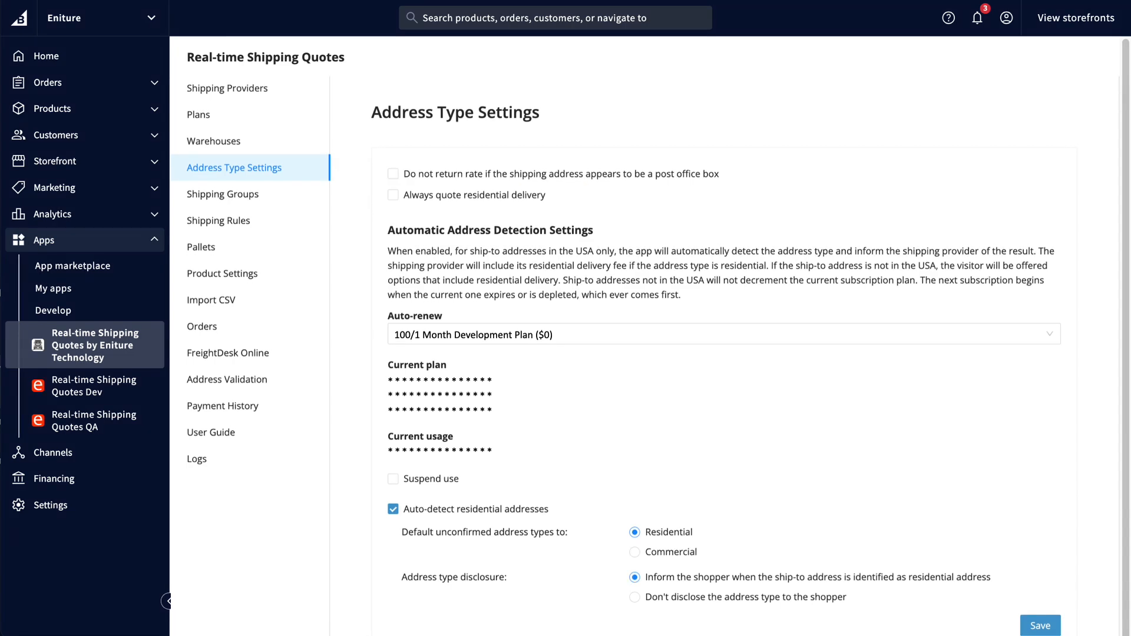
scroll(617, 348, "down", 1)
left_click(1041, 570)
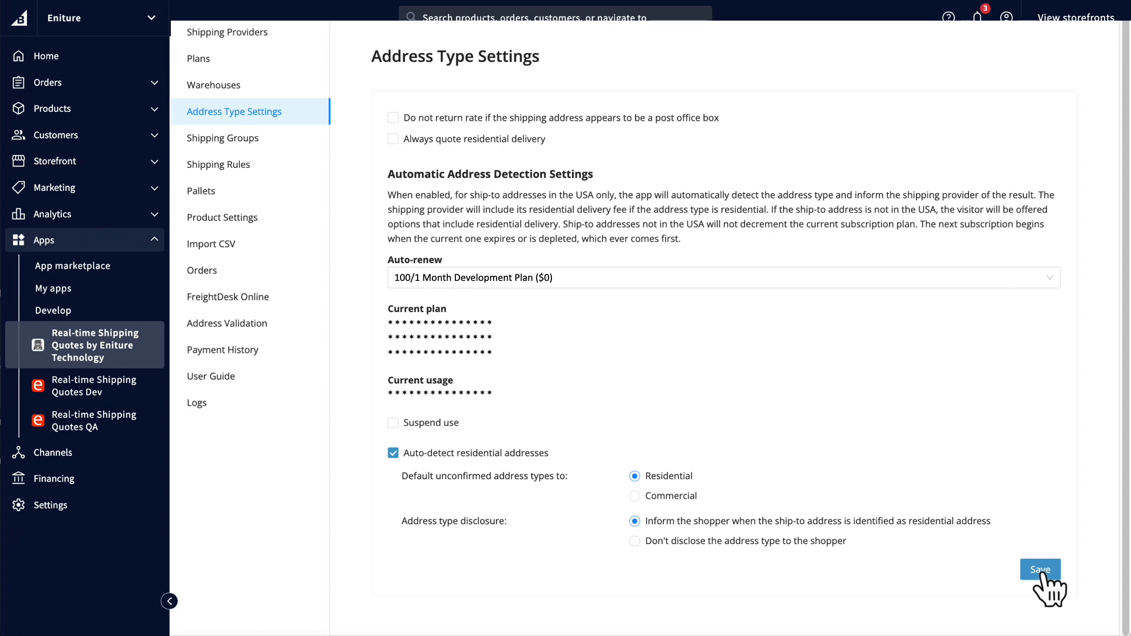
Open the actions for the Boss 337 22 Super Finish Wheel/Rim in the app's product settings
left_click(223, 219)
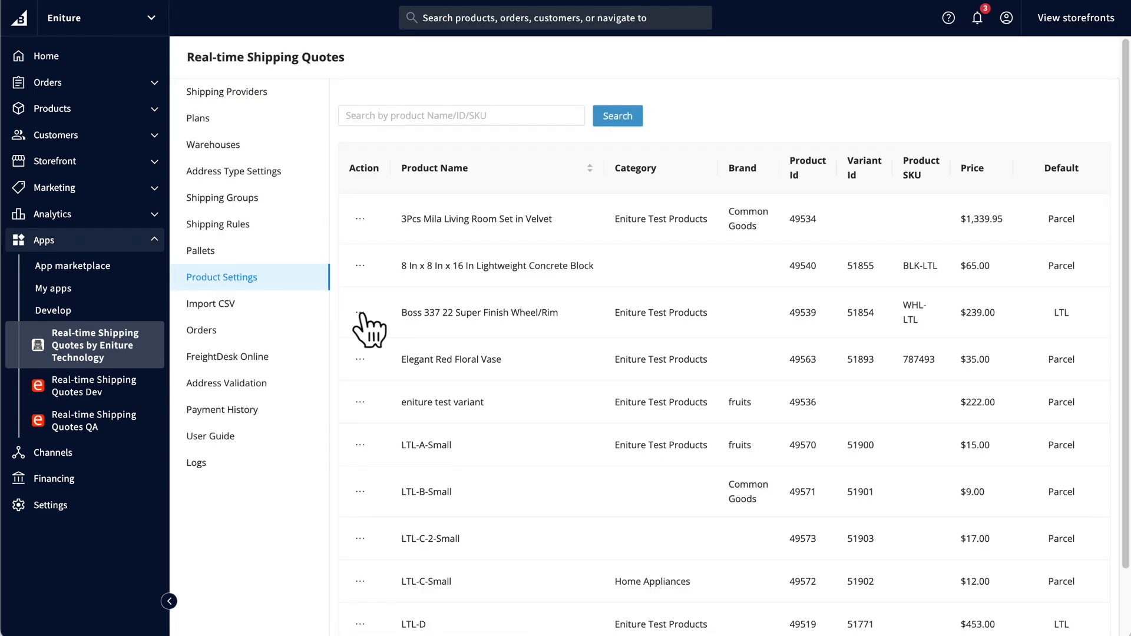
left_click(360, 313)
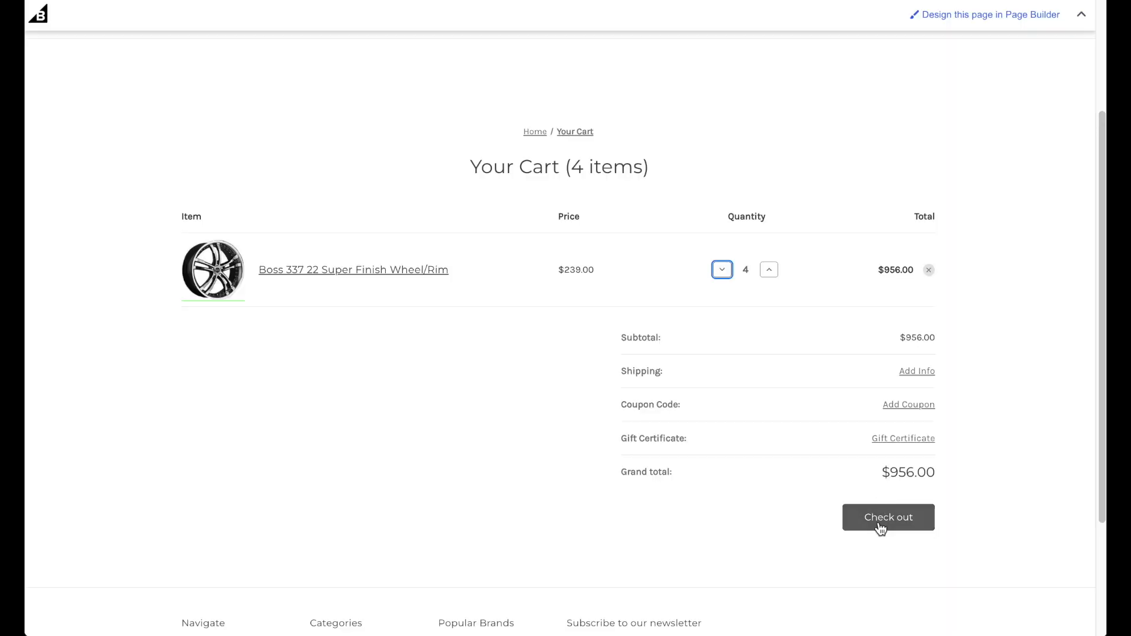
Check out the cart of four Boss 337 22 Super Finish Wheel/Rim items and enter the customer's first and last name for shipping
left_click(878, 519)
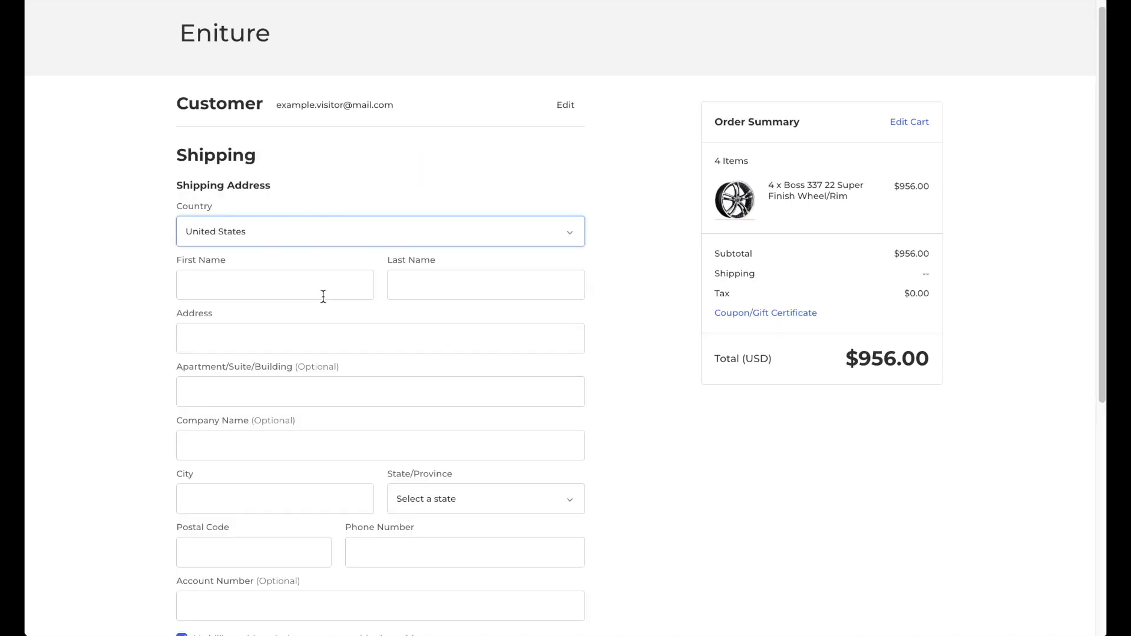
left_click(323, 296)
type("Example")
key("Tab")
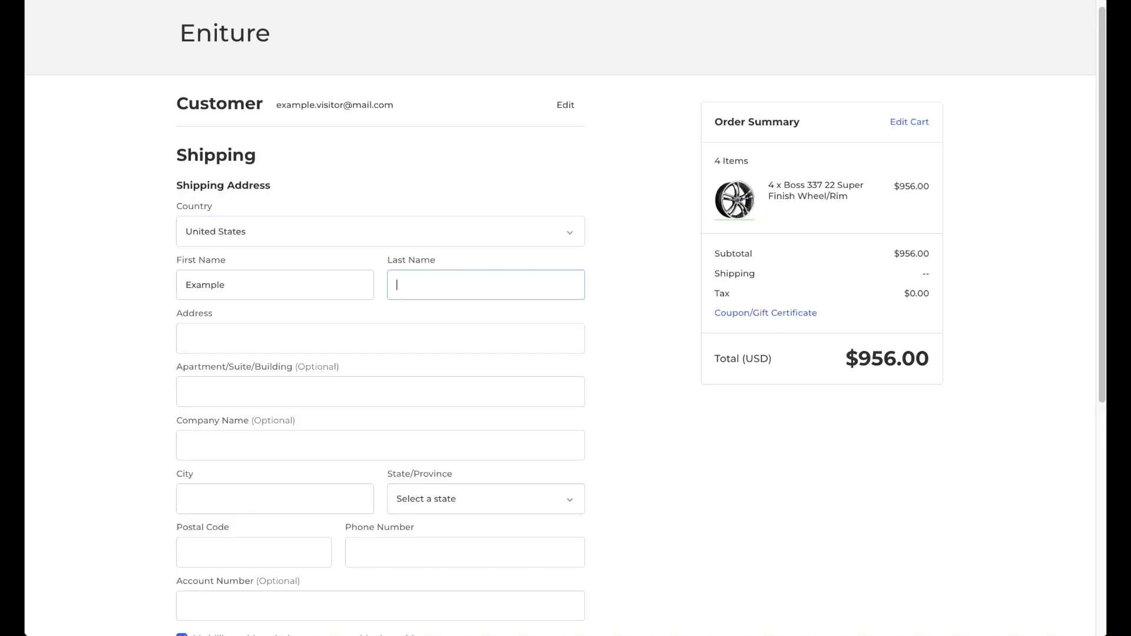
type("Visitor")
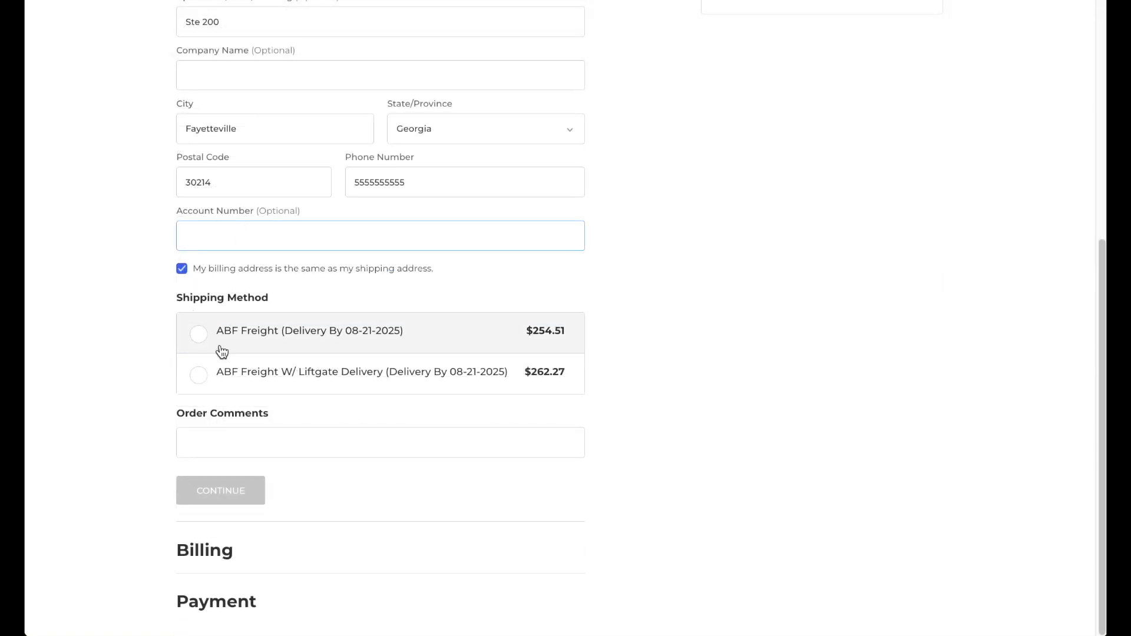
Select the ABF Freight shipping method, and switch the selection to ABF Freight W/ Liftgate Delivery
left_click(203, 336)
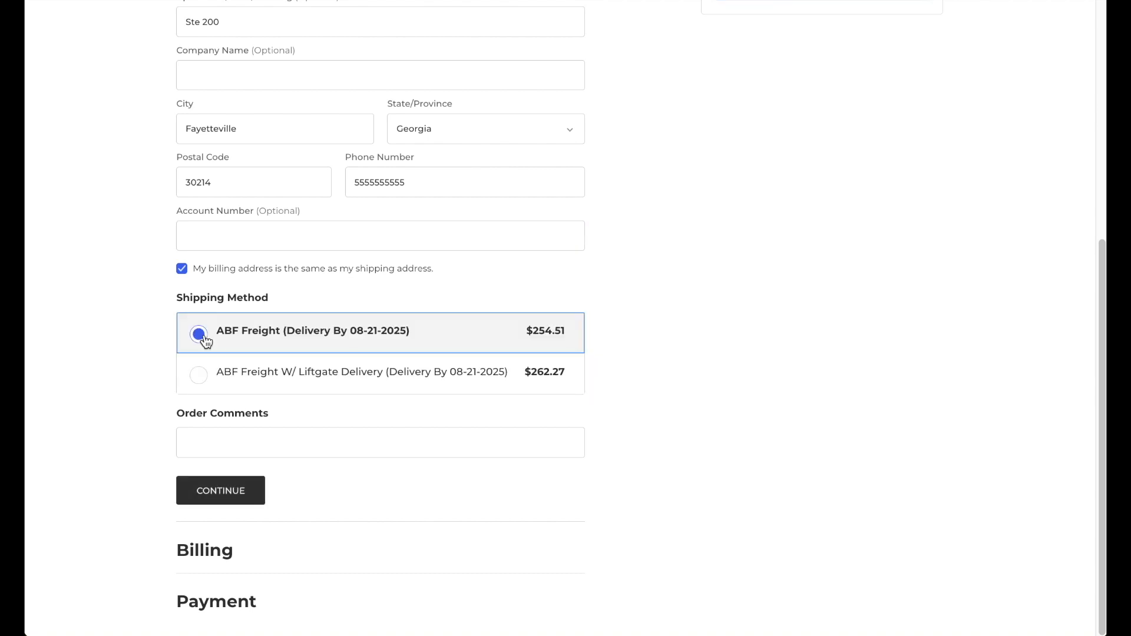
left_click(198, 380)
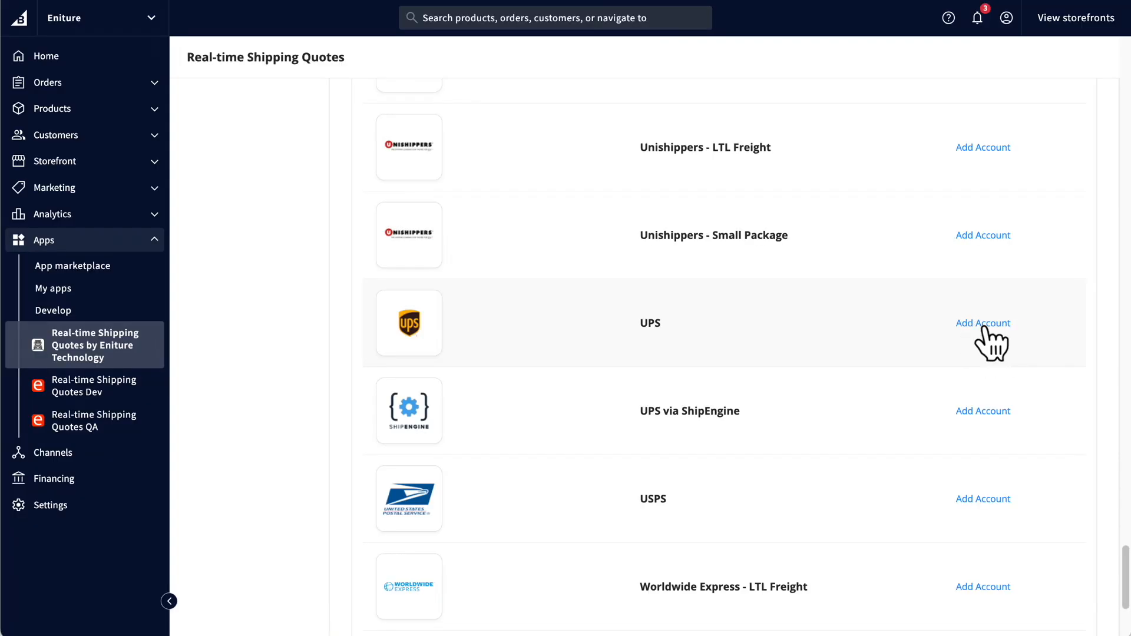
Add a UPS account and enable the US domestic services UPS Ground and UPS 2nd Day Air in its quote settings
left_click(991, 344)
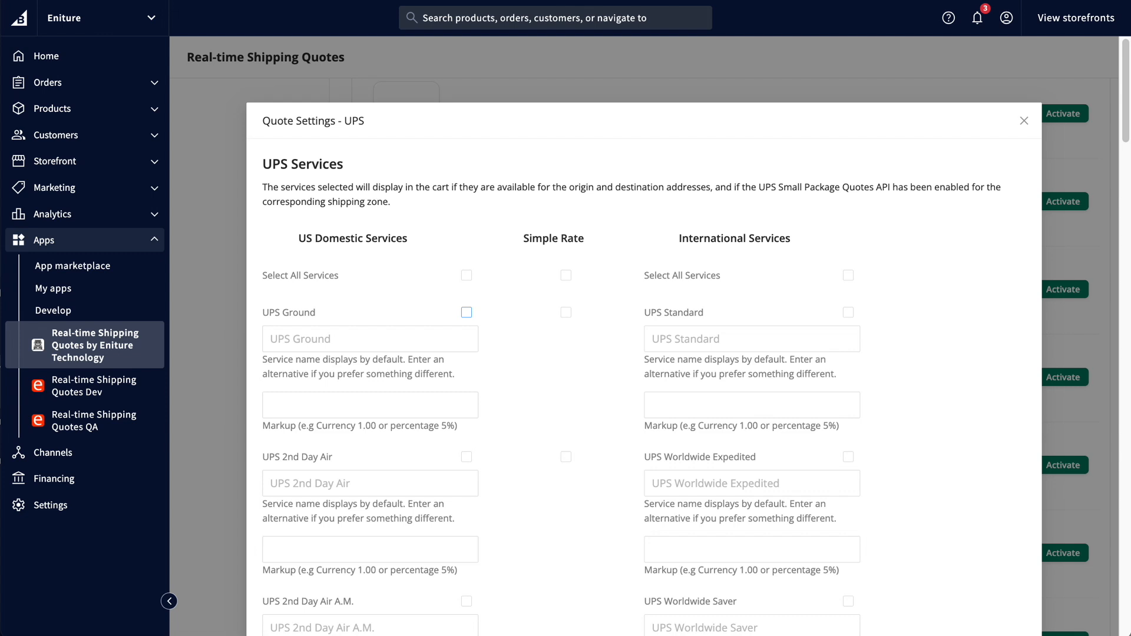
left_click(467, 313)
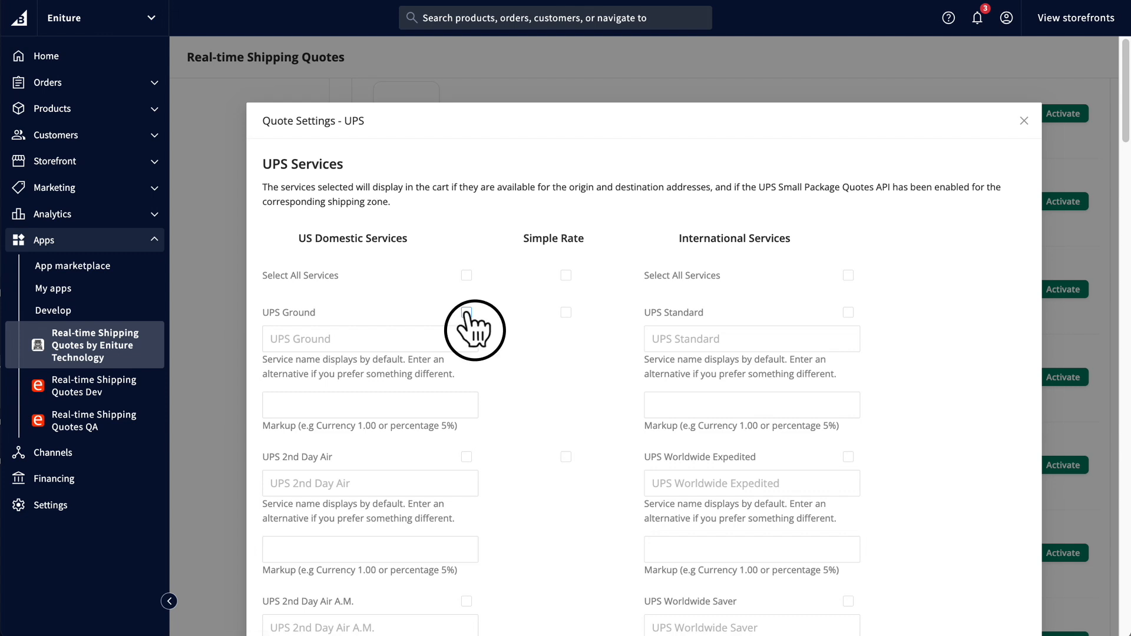
left_click(467, 458)
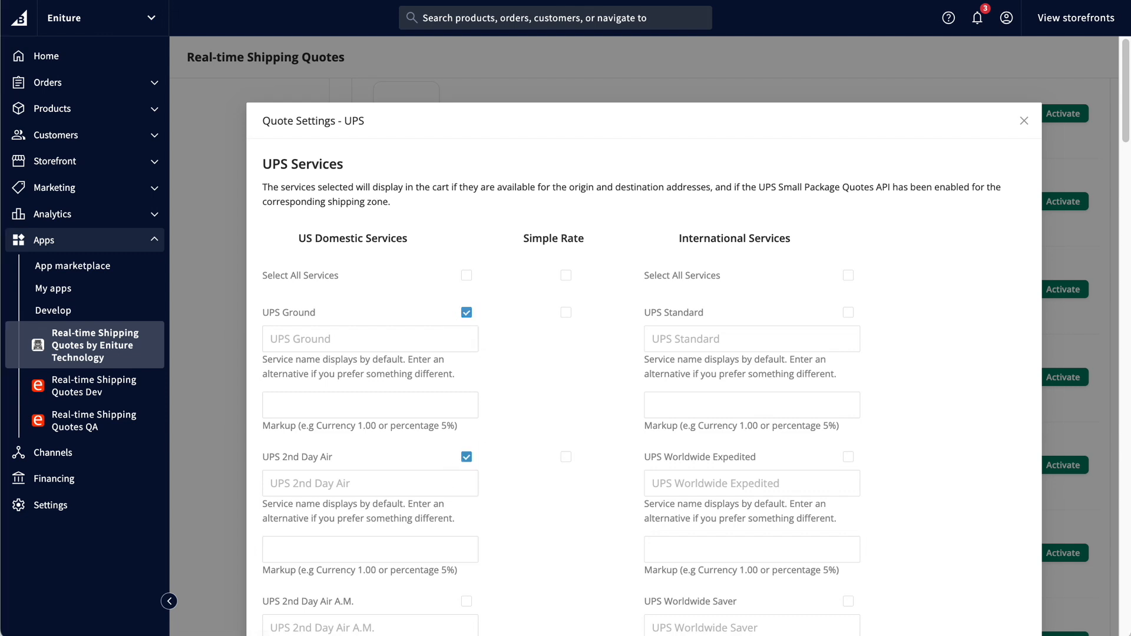
View the Box Sizes packaging settings and open the Old Steam Engine for editing in the product settings
left_click(224, 253)
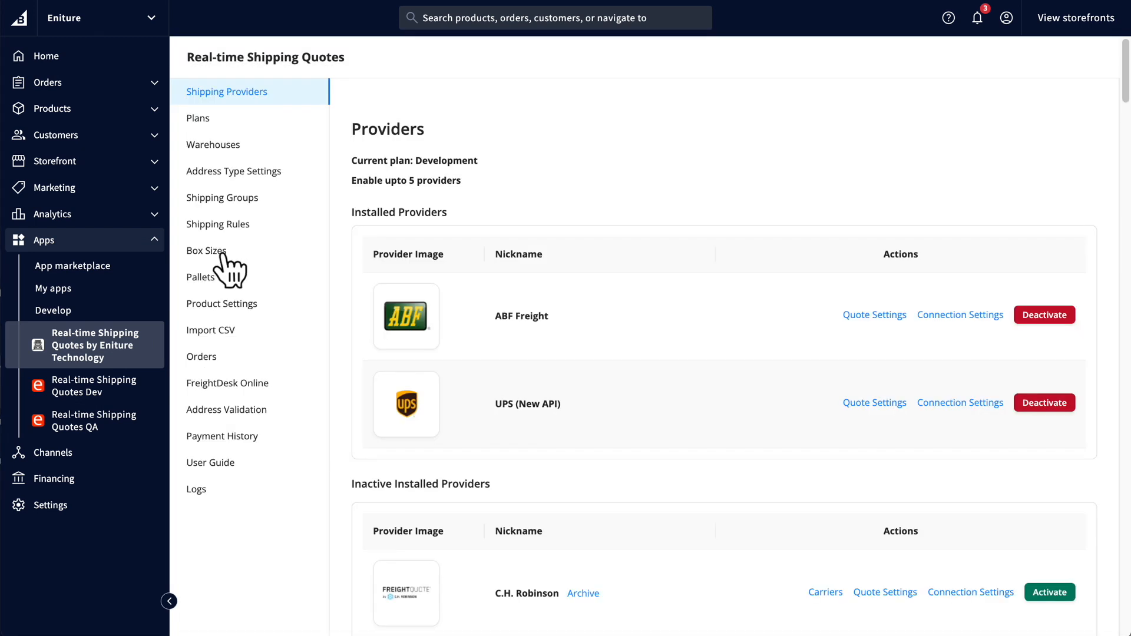
left_click(222, 250)
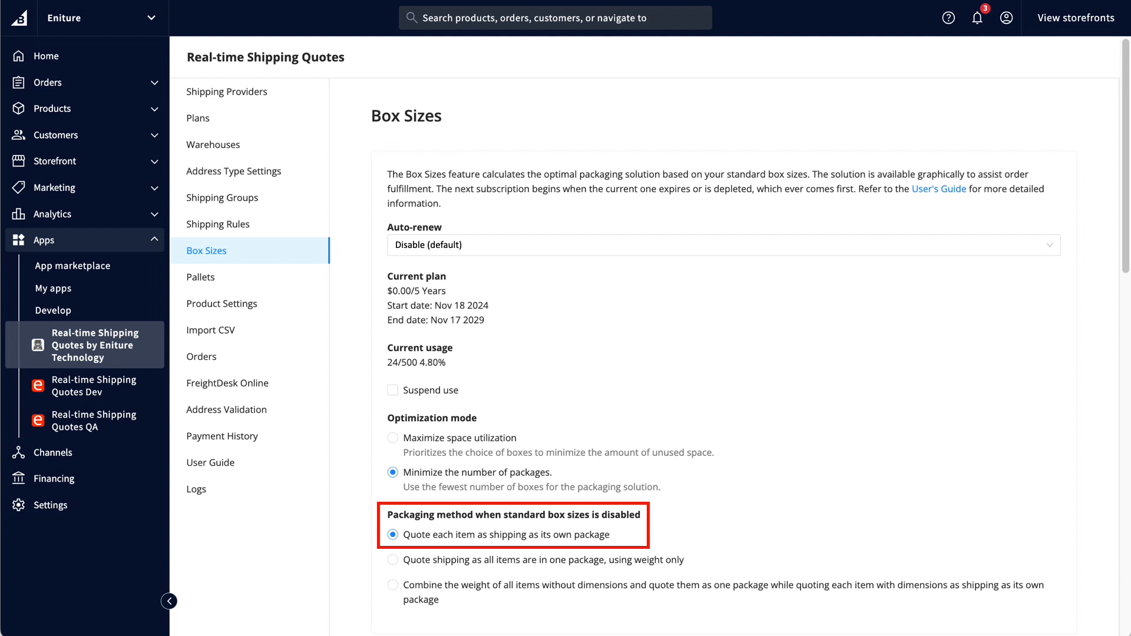
left_click(224, 306)
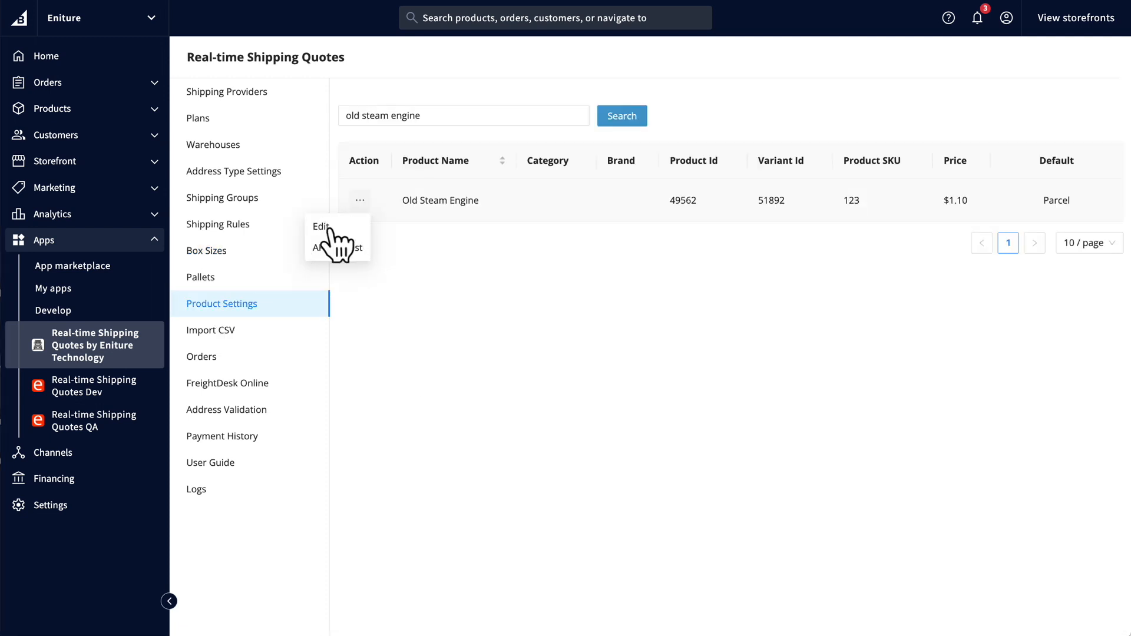
left_click(327, 229)
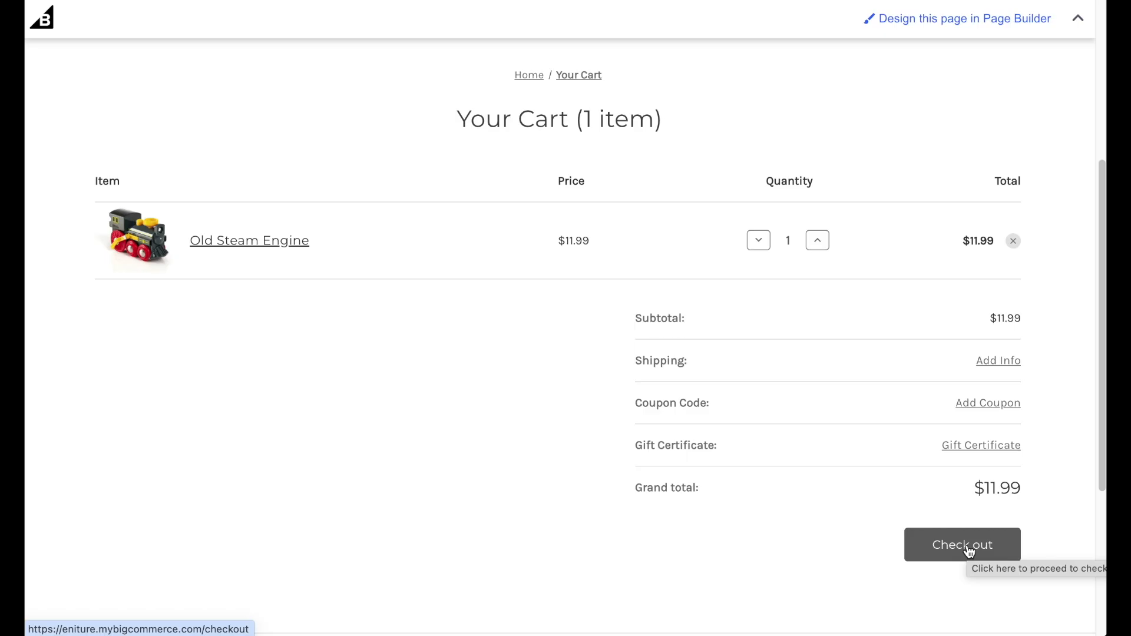
Check out one Old Steam Engine, and repeat the checkout with the quantity set to 20 to compare the shipping methods offered
left_click(969, 547)
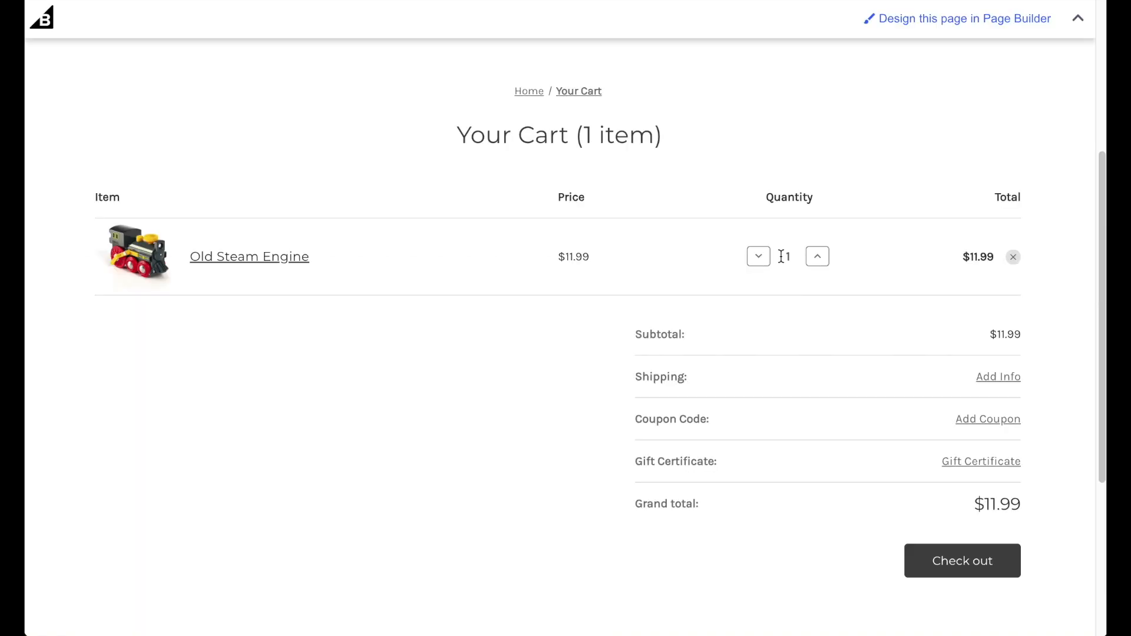
left_click(786, 257)
key("BackSpace")
type("20")
left_click(965, 569)
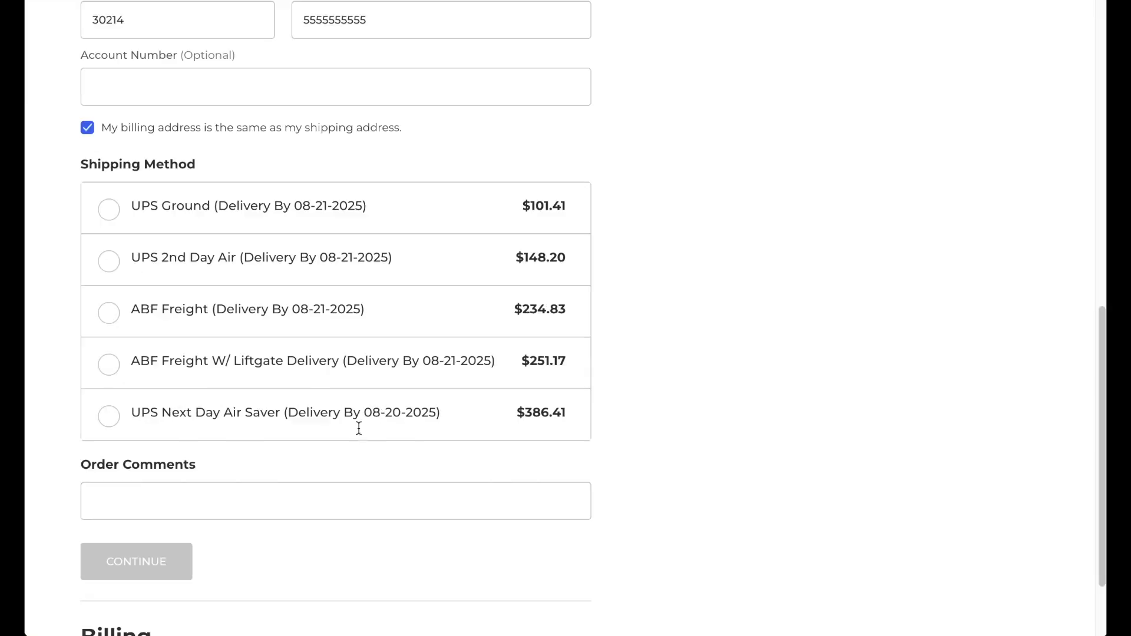
scroll(358, 428, "down", 1)
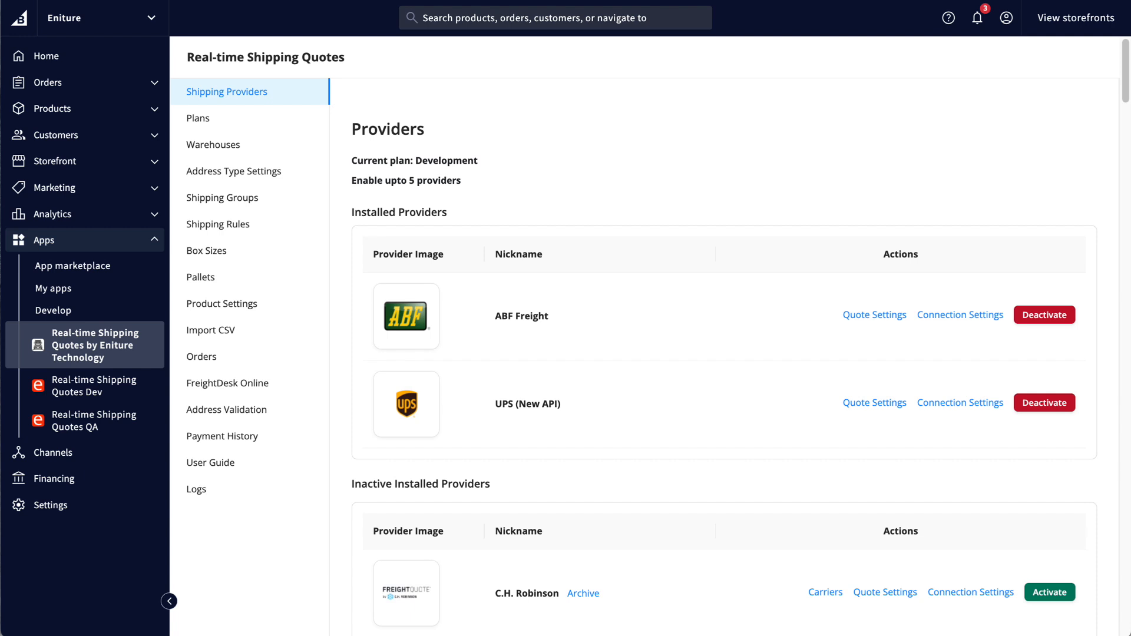
Deactivate the ABF Freight provider
left_click(1046, 317)
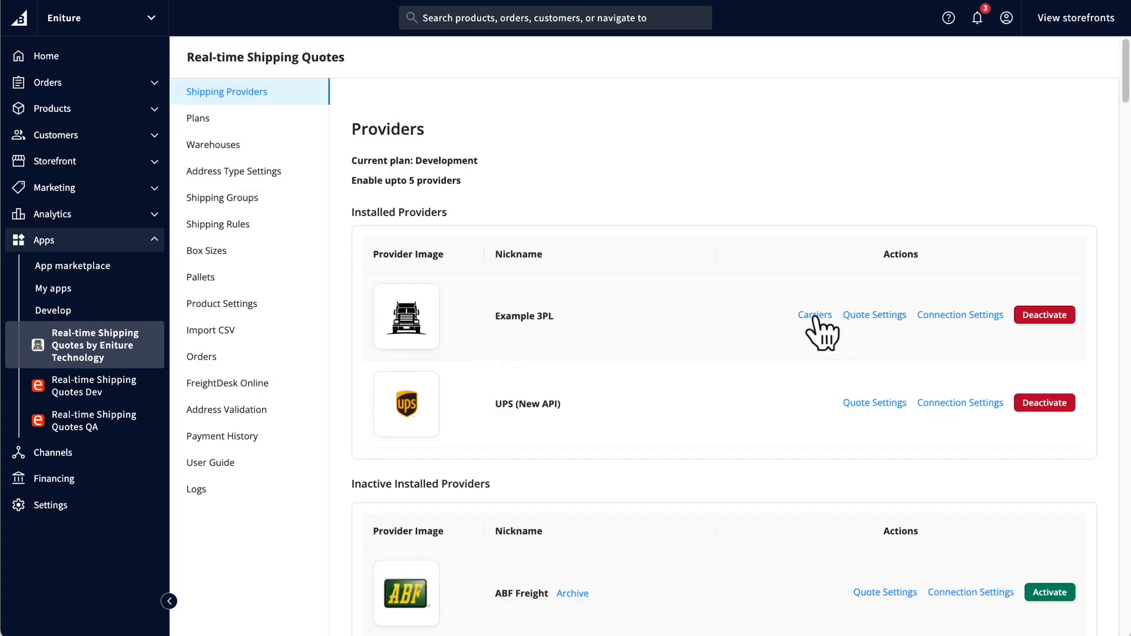
Review the carriers and quote settings of Example 3PL, including the rating method, delivery estimate, lift gate and weight threshold options
left_click(815, 316)
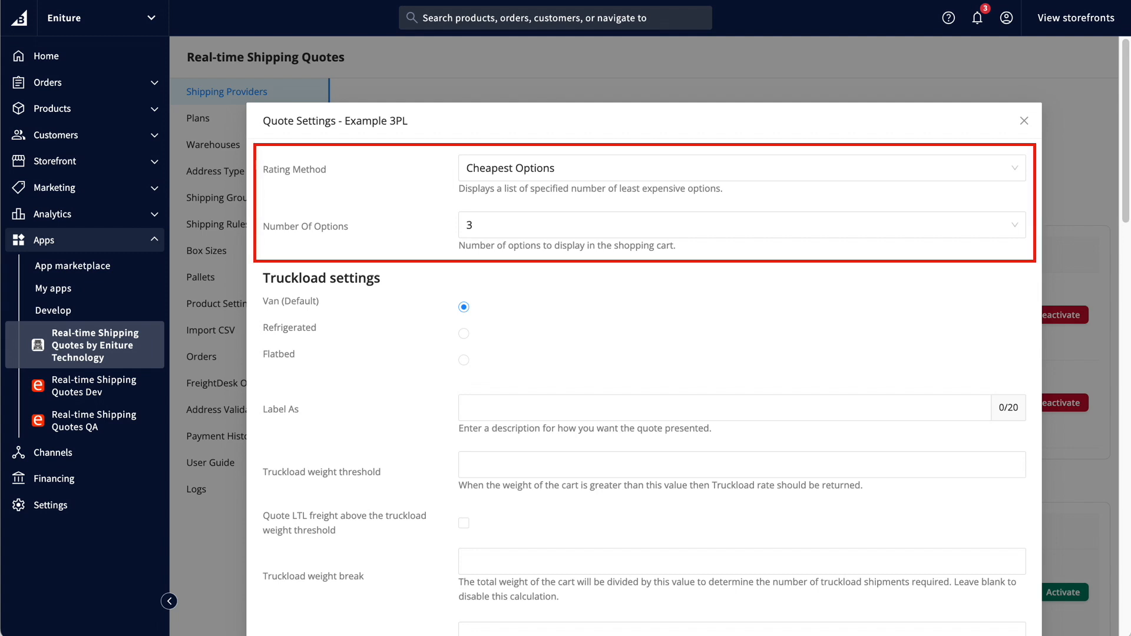
scroll(644, 353, "down", 10)
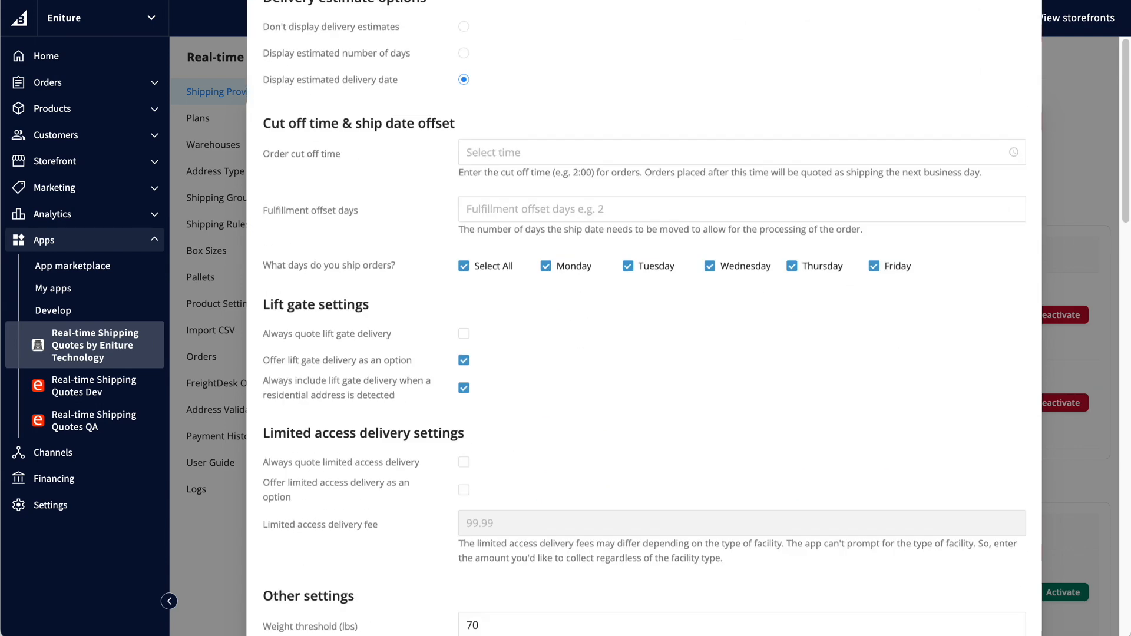
scroll(644, 353, "down", 3)
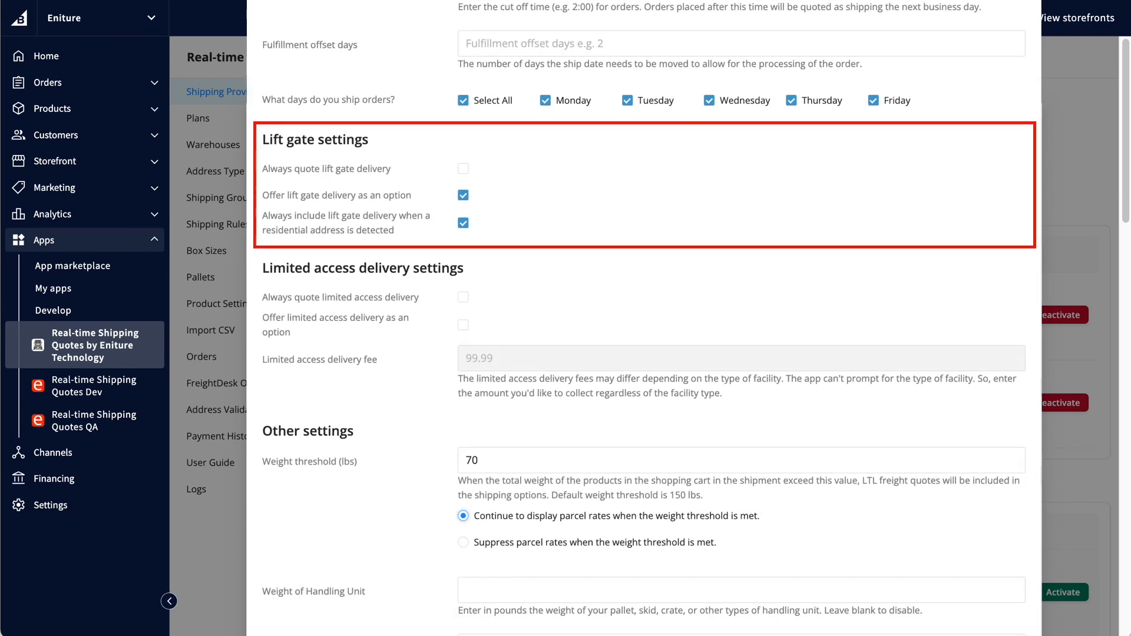